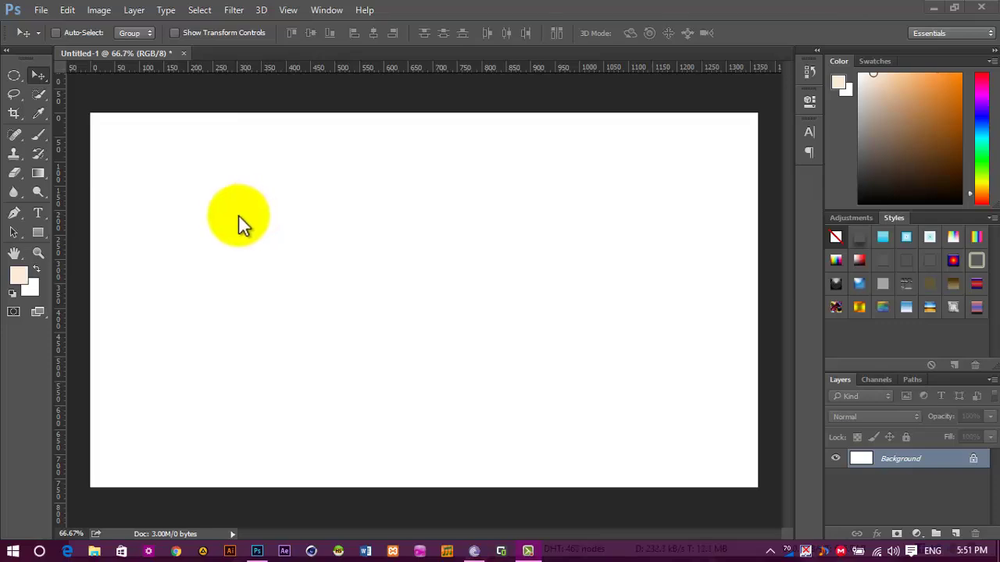
Step: Type the Khmer word សេម with the Khmer keyboard, move it top-right and commit it
{"action": "left_click", "coordinate": [41, 214]}
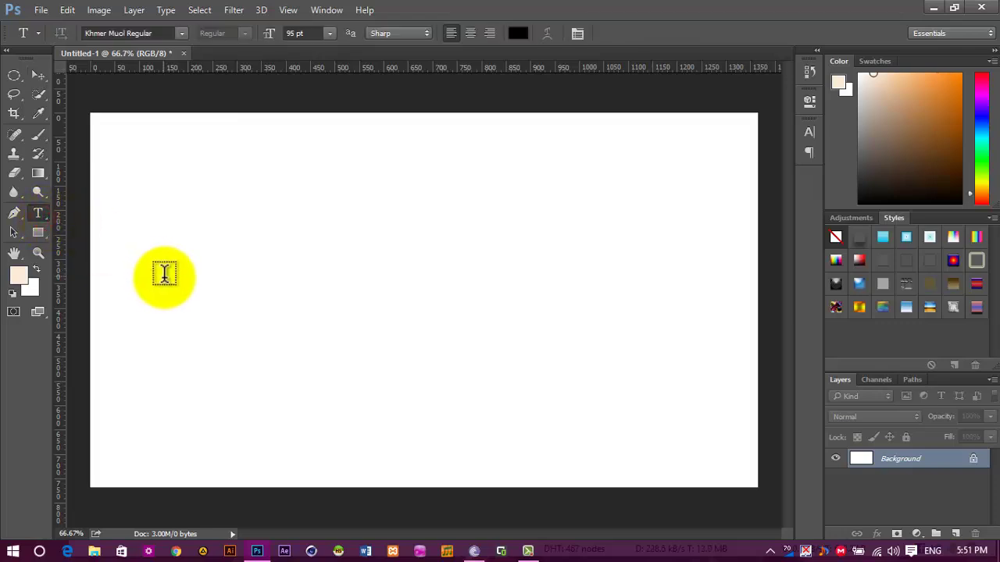
{"action": "left_click", "coordinate": [165, 277]}
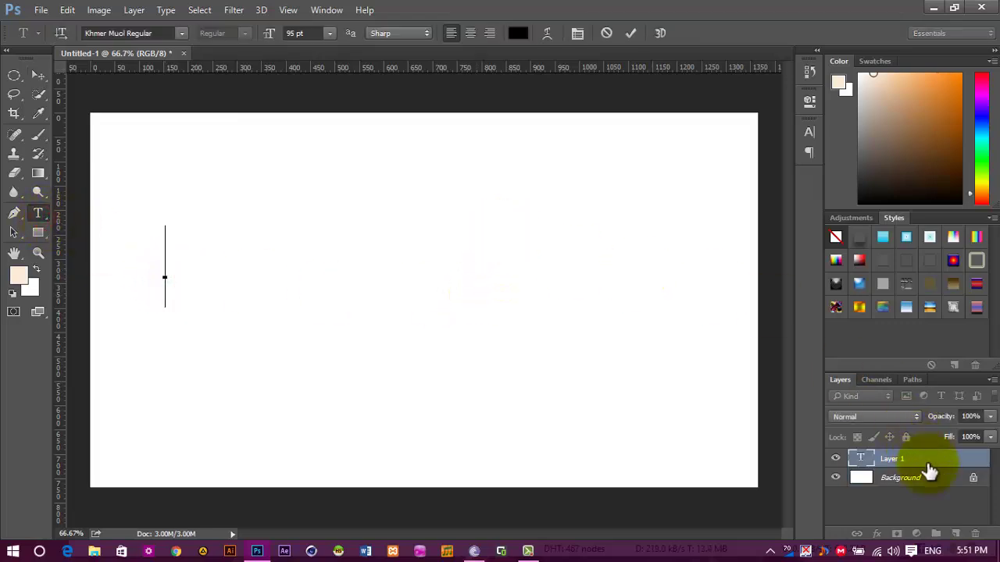
{"action": "left_click", "coordinate": [931, 551]}
{"action": "left_click", "coordinate": [910, 482]}
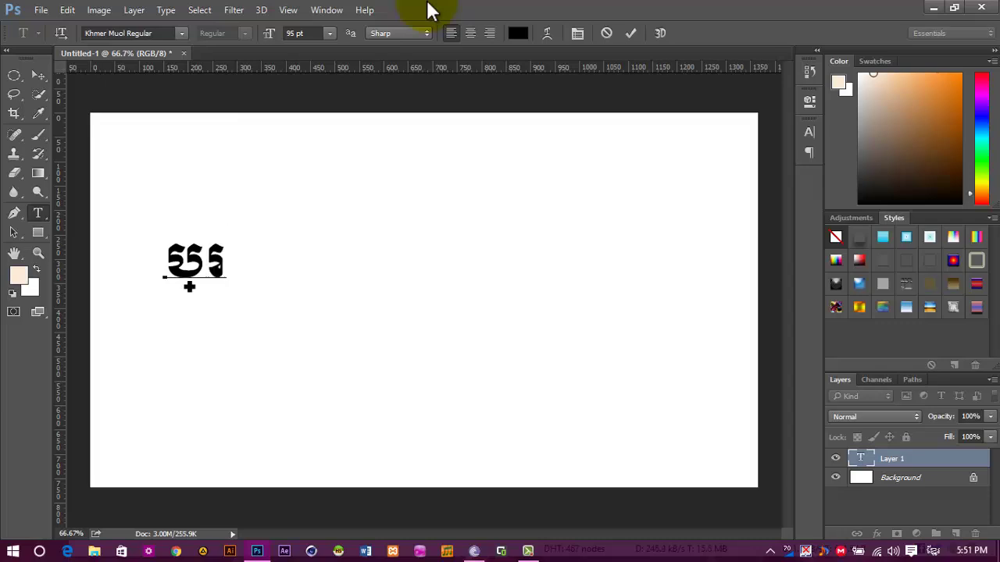
{"action": "type", "text": "សេ"}
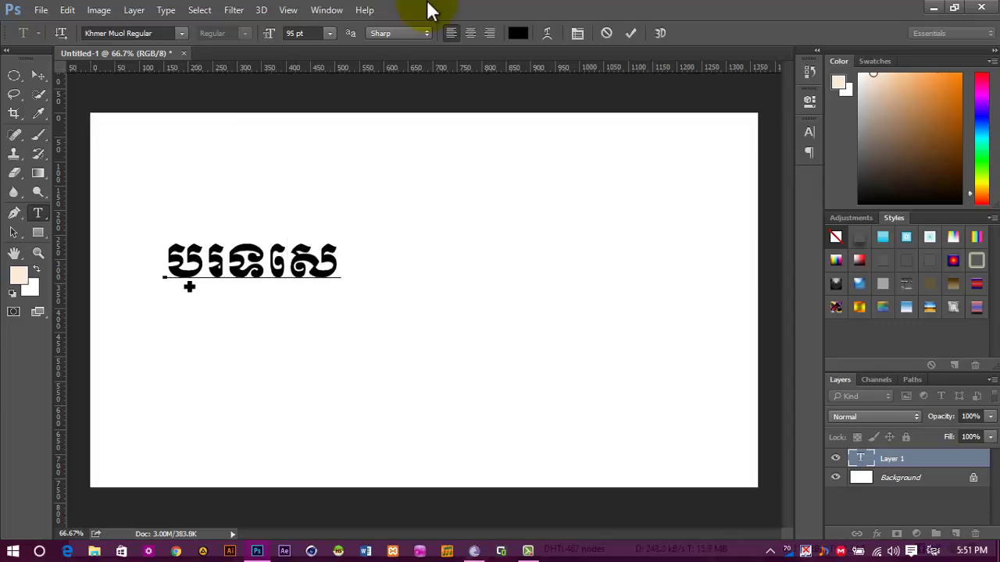
{"action": "type", "text": "មរែ"}
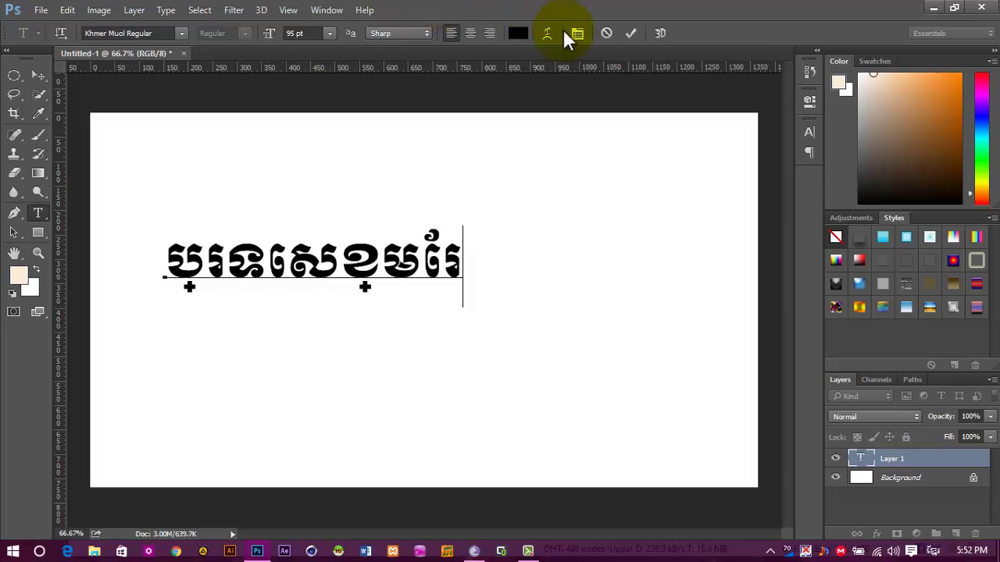
{"action": "left_click_drag", "start_coordinate": [340, 383], "coordinate": [602, 300]}
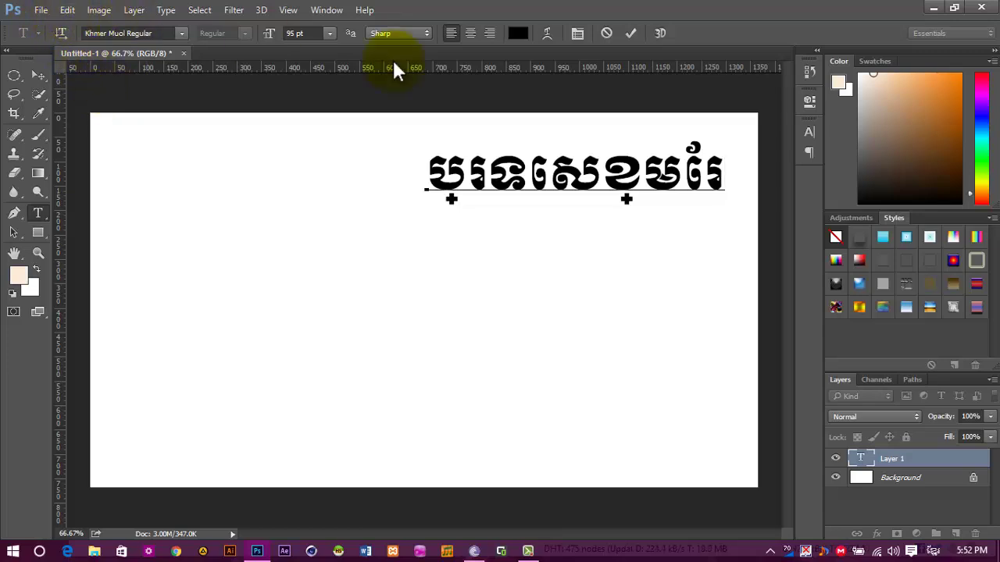
{"action": "left_click", "coordinate": [628, 33]}
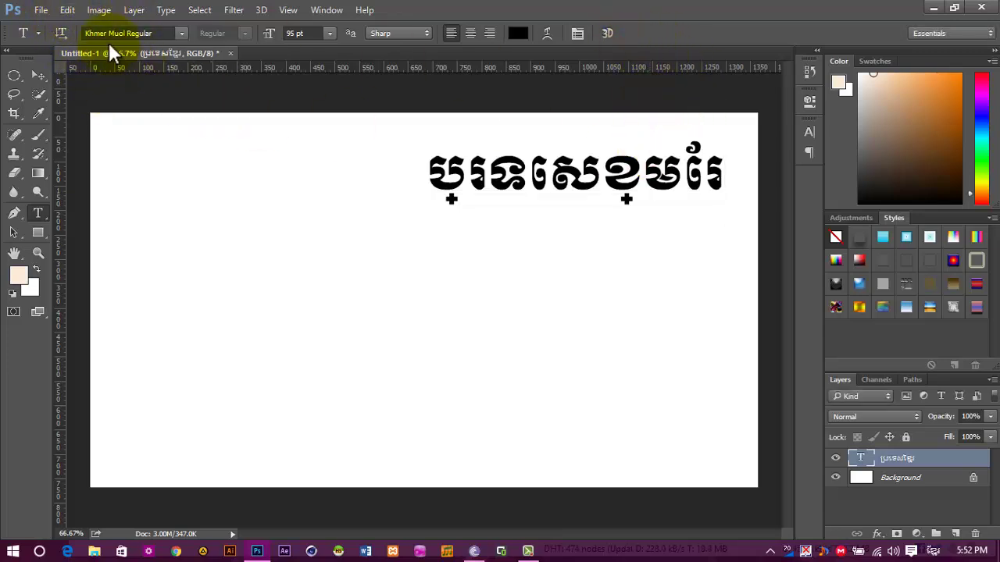
{"action": "left_click", "coordinate": [76, 15]}
{"action": "mouse_move", "coordinate": [119, 535]}
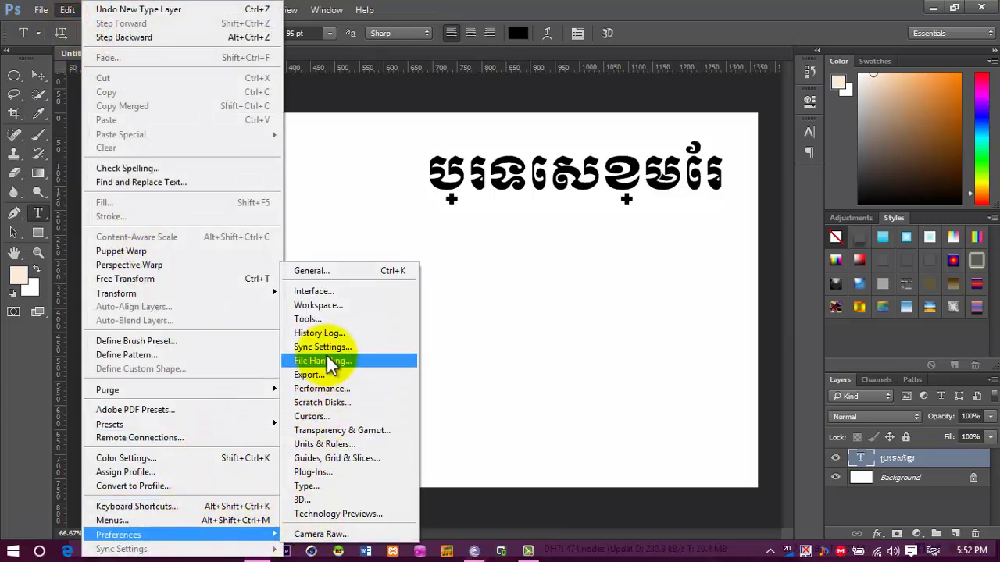
Step: Set the Type preferences text engine to Middle Eastern and South Asian and confirm
{"action": "left_click", "coordinate": [315, 484]}
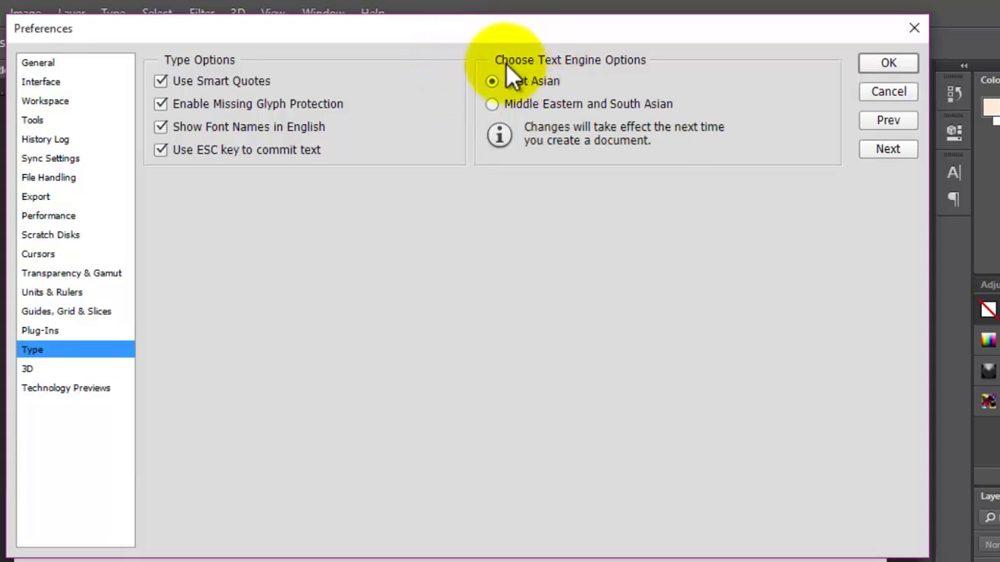
{"action": "left_click", "coordinate": [506, 104]}
{"action": "left_click", "coordinate": [907, 62]}
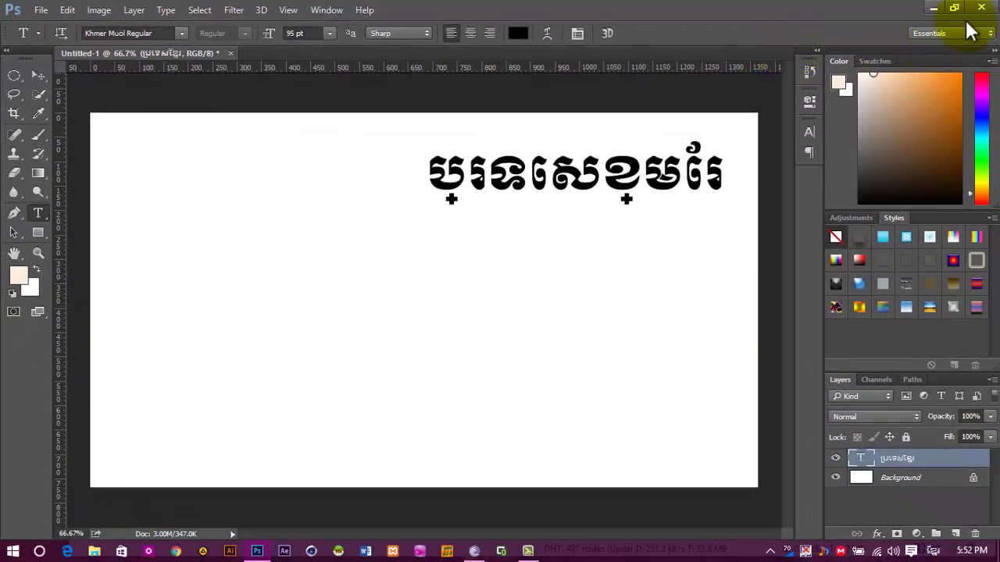
Step: Quit Photoshop without saving changes and relaunch it
{"action": "left_click", "coordinate": [977, 13]}
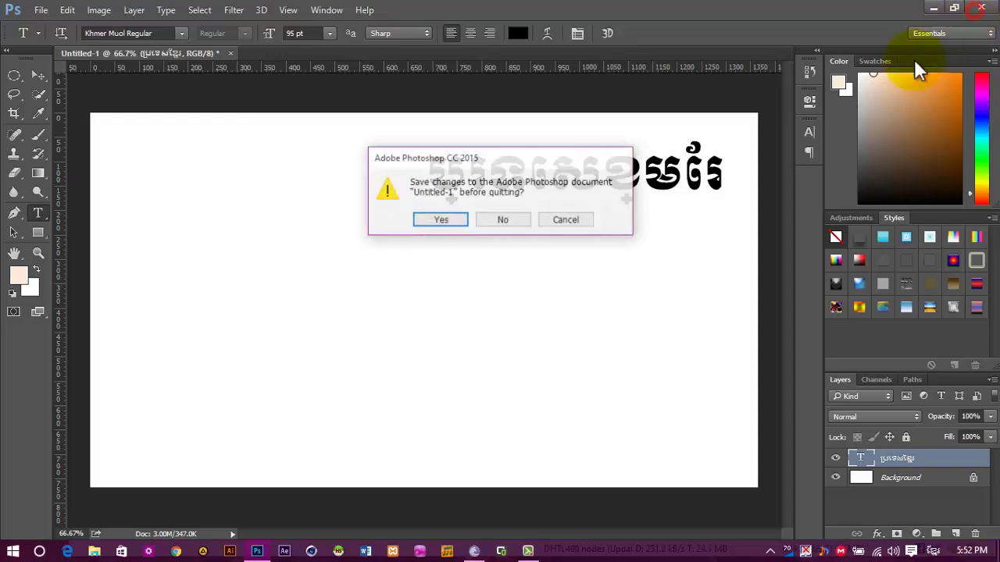
{"action": "left_click", "coordinate": [493, 216]}
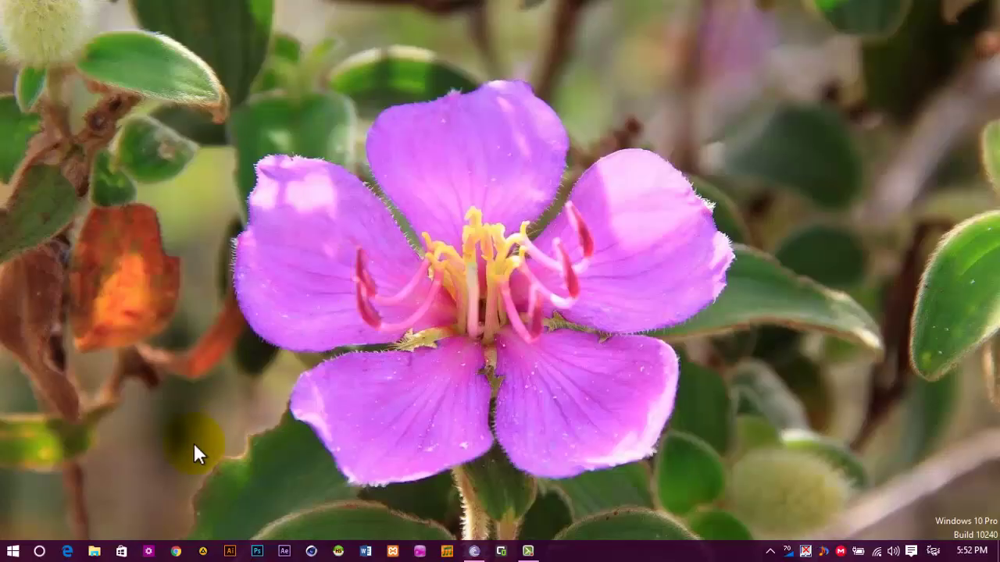
{"action": "left_click", "coordinate": [251, 552]}
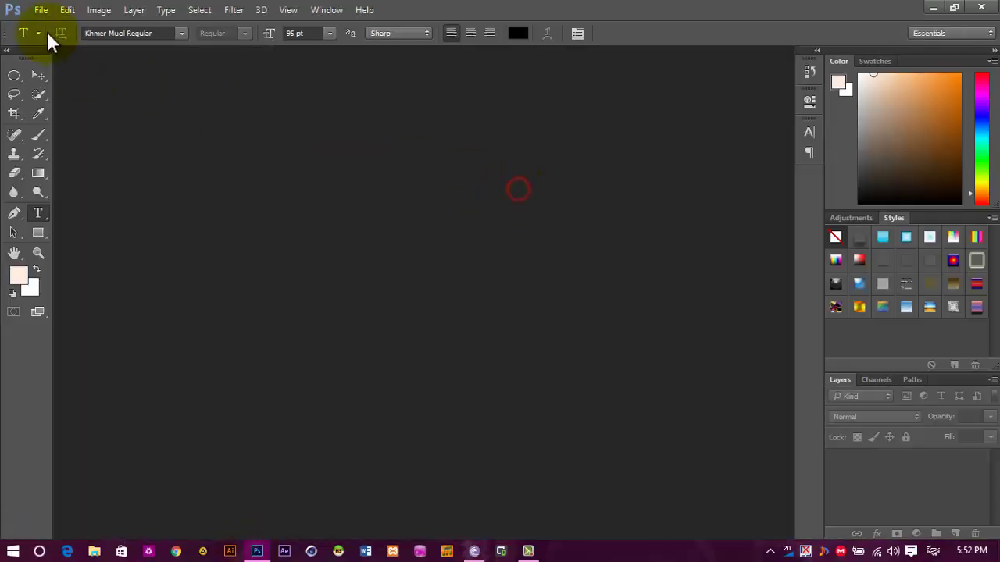
Step: Create a new 1366 × 768 px white document with File > New
{"action": "left_click", "coordinate": [40, 9]}
{"action": "left_click", "coordinate": [54, 28]}
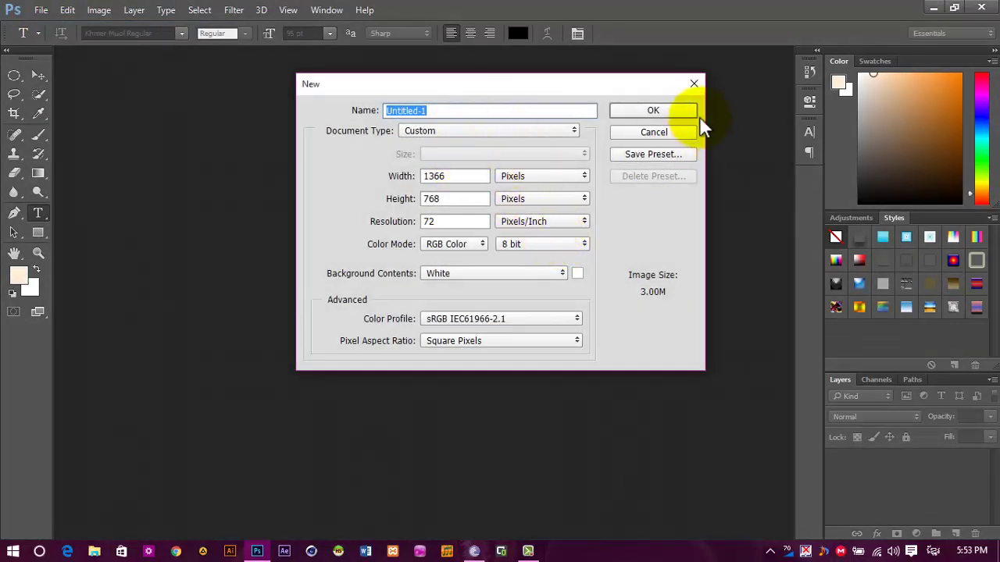
{"action": "left_click", "coordinate": [681, 116]}
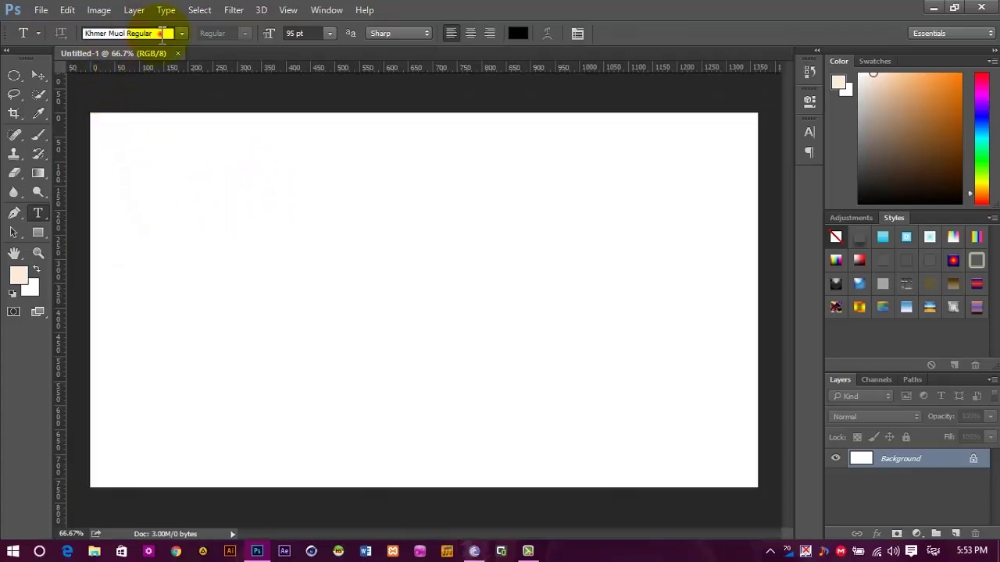
Step: Type មហ្នេសកម as a new text line and move it fully onto the canvas
{"action": "left_click", "coordinate": [631, 17]}
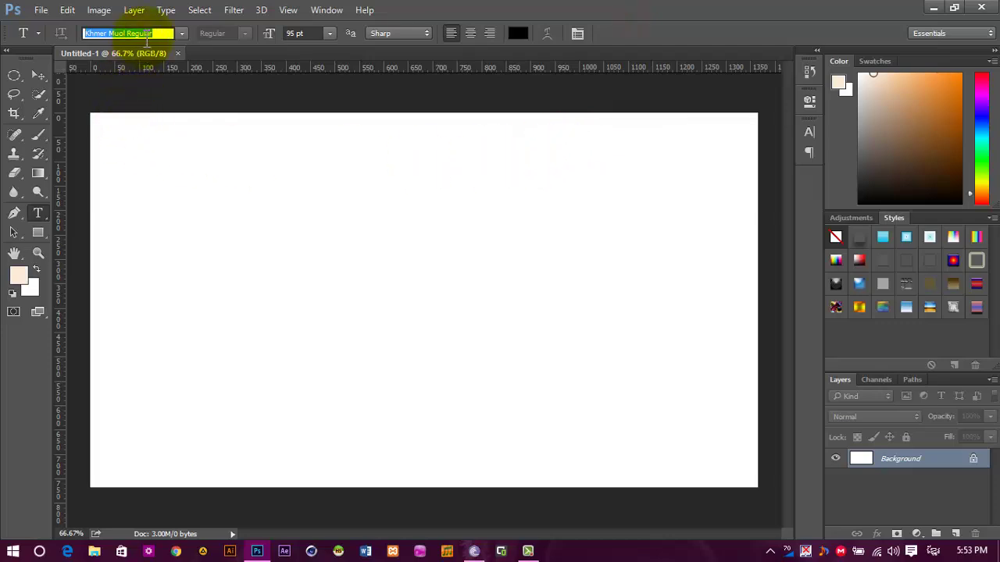
{"action": "left_click_drag", "start_coordinate": [156, 33], "coordinate": [114, 33]}
{"action": "left_click", "coordinate": [462, 161]}
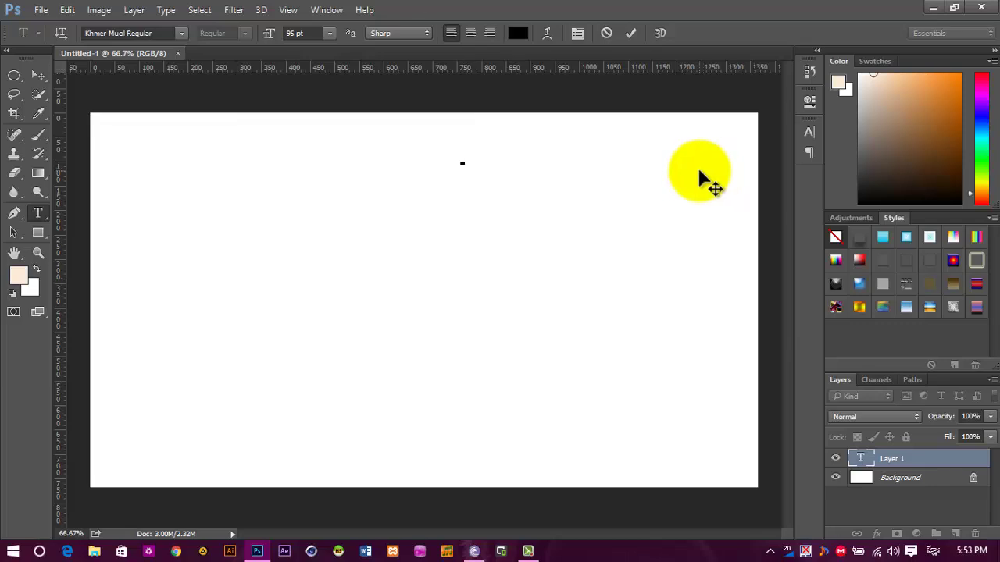
{"action": "type", "text": "មហ្ន"}
{"action": "type", "text": "េស"}
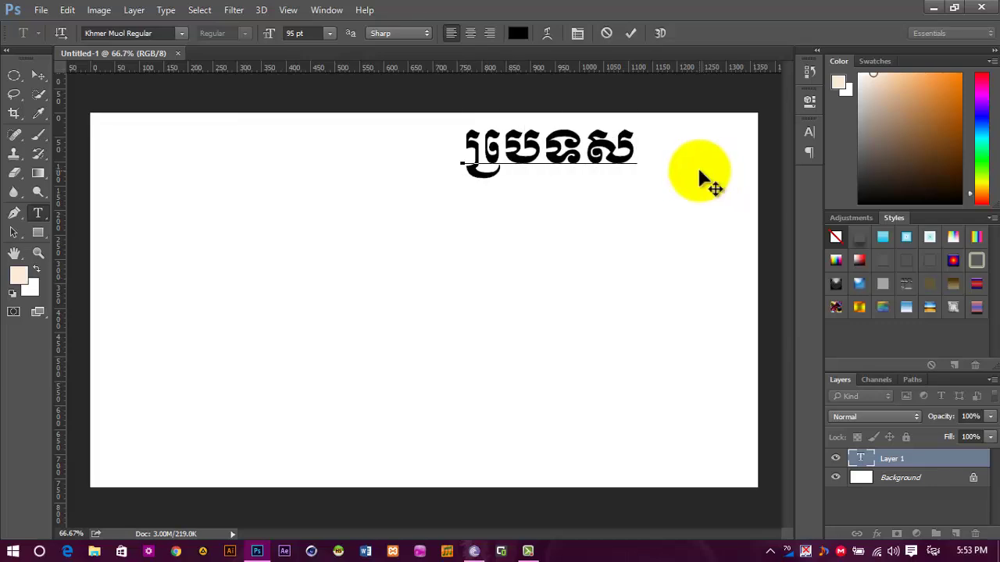
{"action": "type", "text": "កម្ពុជ"}
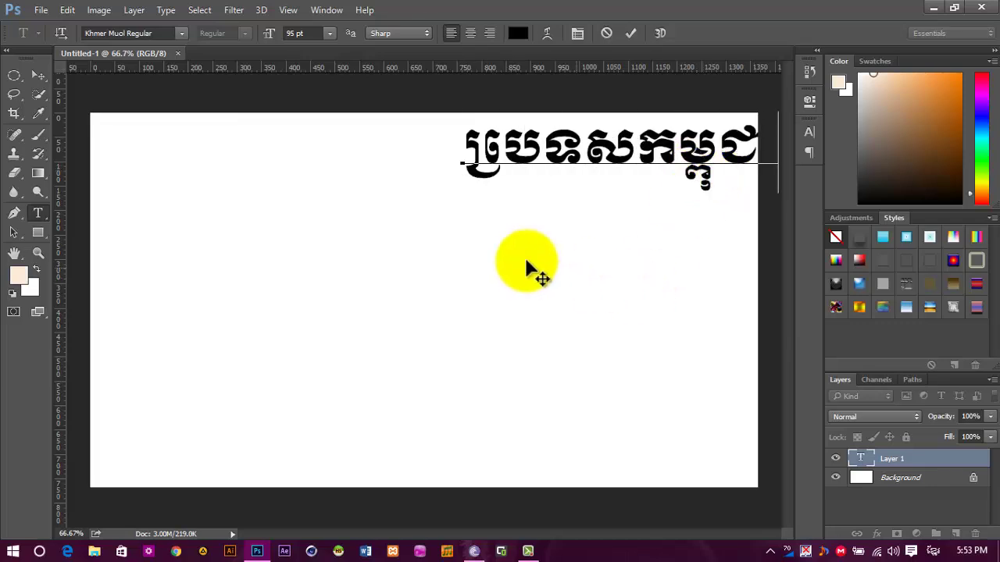
{"action": "left_click_drag", "start_coordinate": [587, 305], "coordinate": [522, 351]}
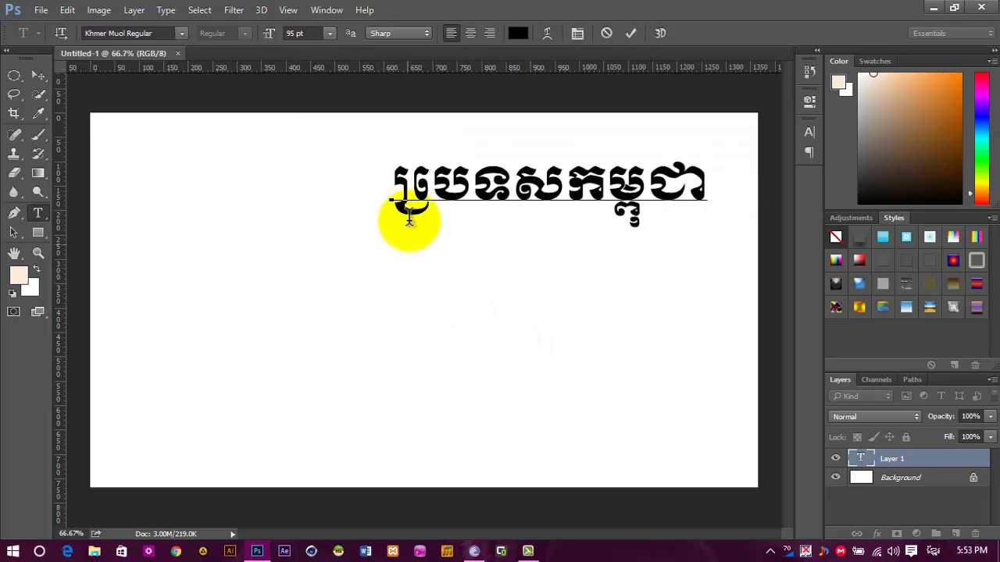
Step: Select parts of the line, then the whole line, to inspect the glyph shaping
{"action": "mouse_move", "coordinate": [395, 195]}
{"action": "left_mouse_down"}
{"action": "mouse_move", "coordinate": [430, 187]}
{"action": "mouse_move", "coordinate": [670, 207]}
{"action": "left_mouse_up"}
{"action": "left_click", "coordinate": [435, 191]}
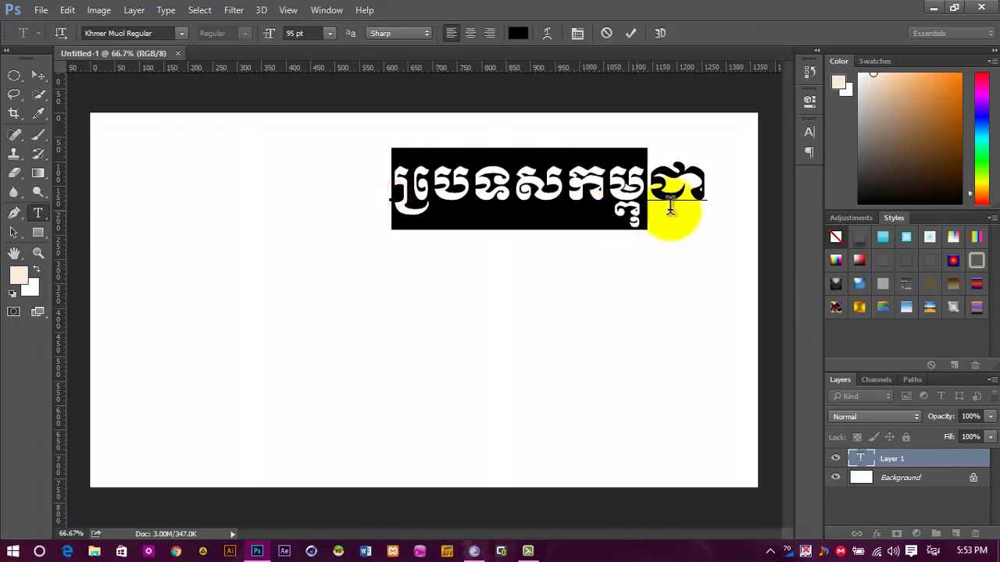
{"action": "left_click", "coordinate": [670, 205]}
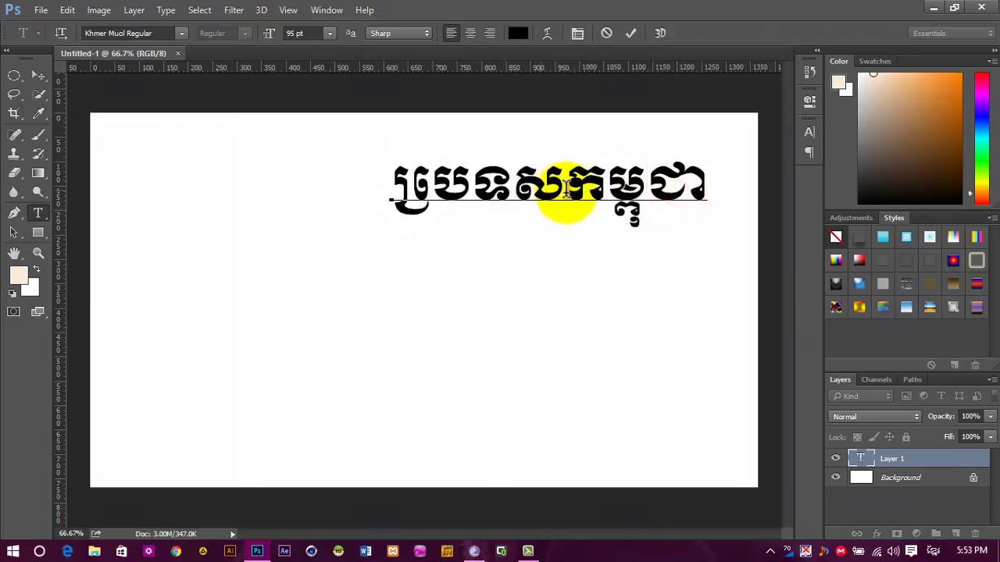
{"action": "left_click_drag", "start_coordinate": [707, 188], "coordinate": [364, 176]}
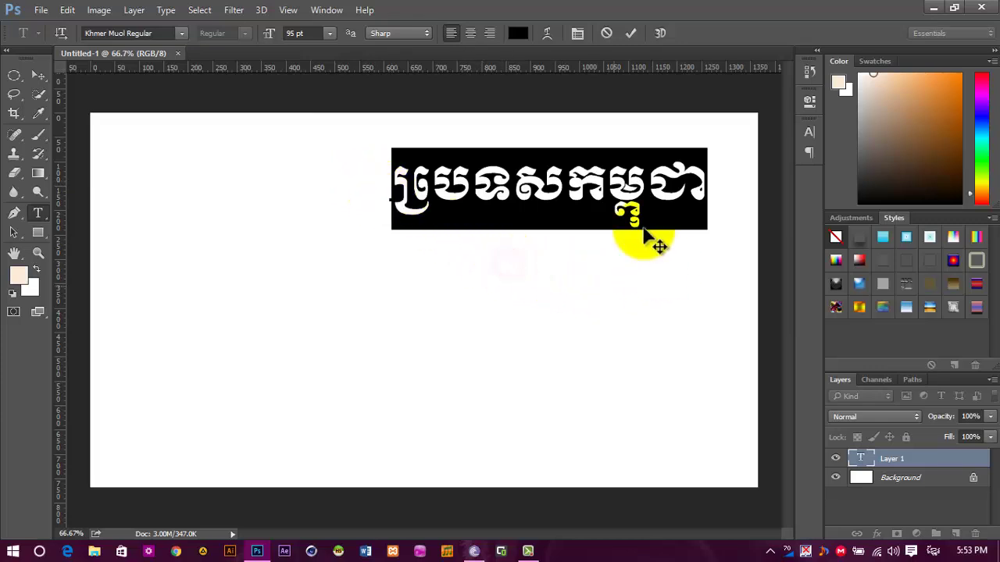
{"action": "left_click", "coordinate": [613, 187]}
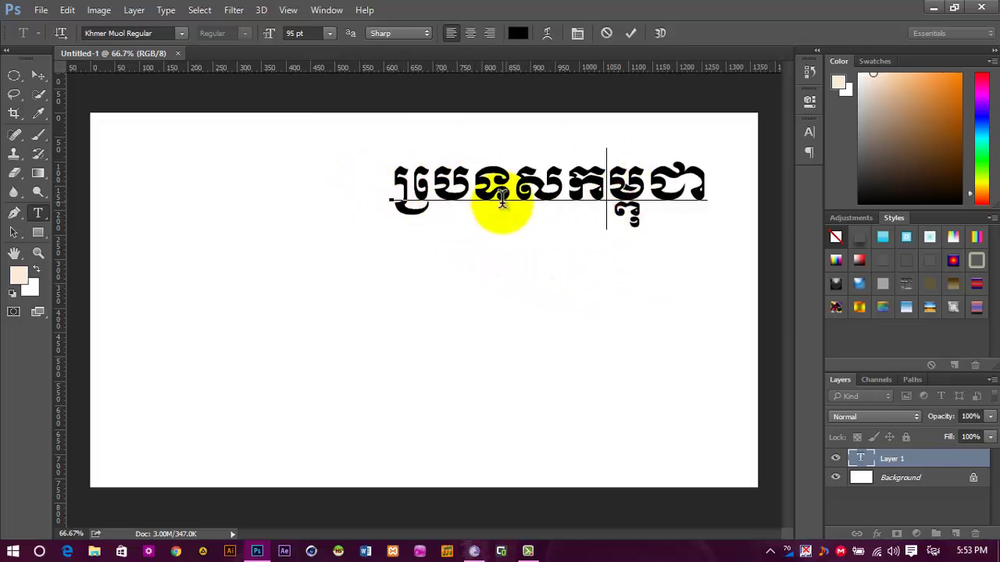
Step: Turn off Standard Ligatures for all the Khmer text in the Character panel and commit
{"action": "left_click", "coordinate": [324, 9]}
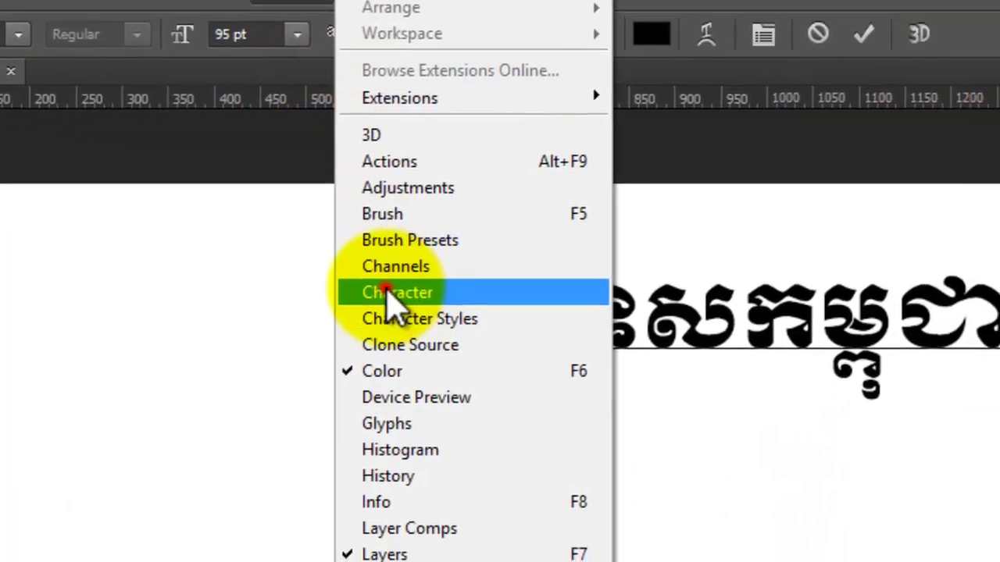
{"action": "left_click", "coordinate": [468, 322]}
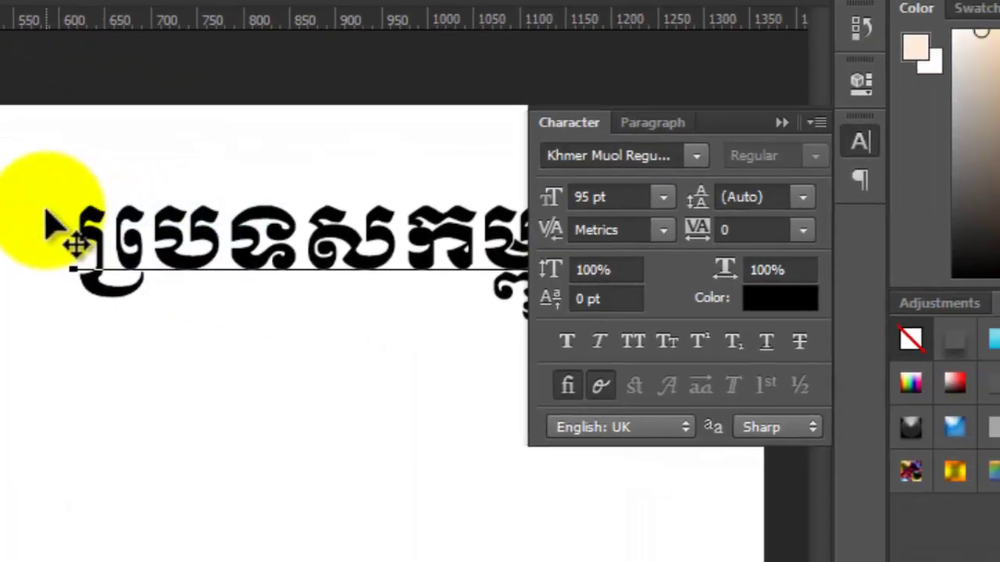
{"action": "key", "text": "Home"}
{"action": "key", "text": "ctrl+a"}
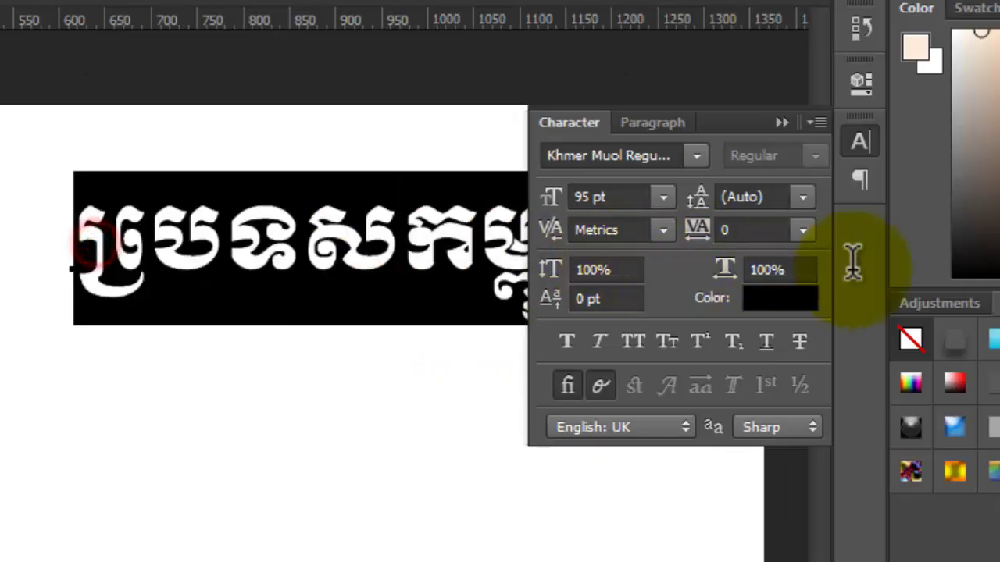
{"action": "left_click", "coordinate": [570, 387]}
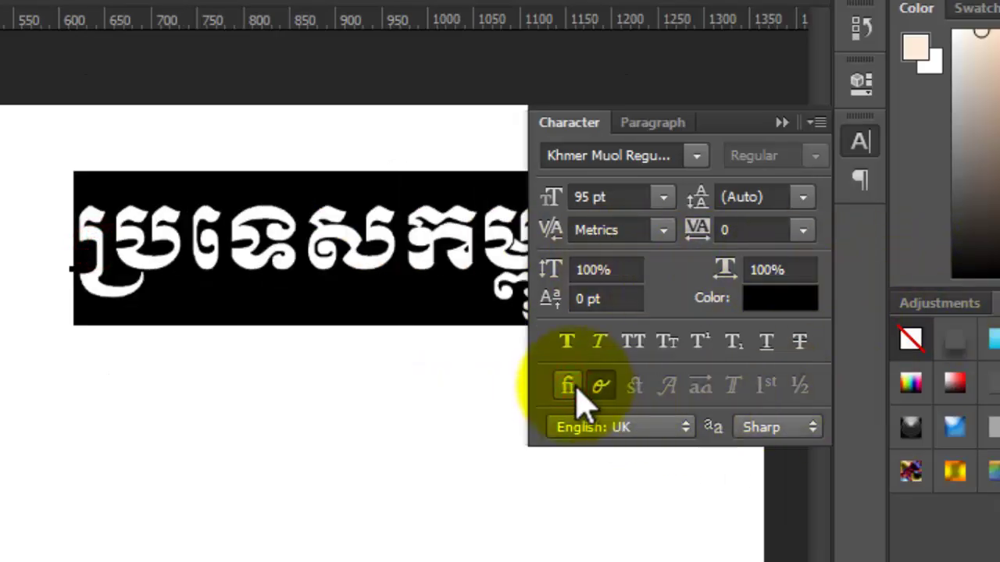
{"action": "key", "text": "ctrl+Return"}
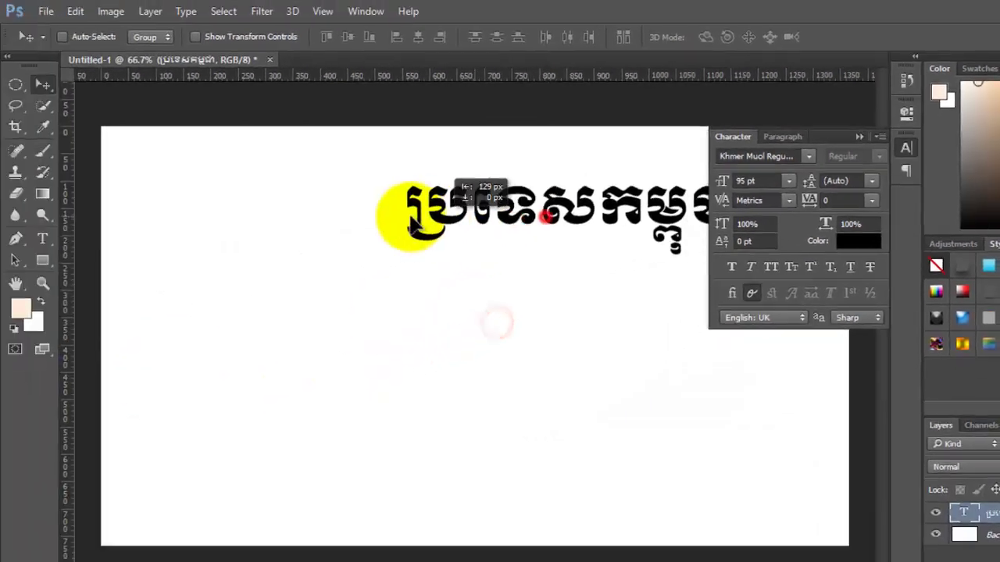
Step: Move the Khmer line to the right side of the page
{"action": "mouse_move", "coordinate": [401, 223]}
{"action": "left_mouse_down"}
{"action": "mouse_move", "coordinate": [269, 196]}
{"action": "mouse_move", "coordinate": [281, 197]}
{"action": "left_mouse_up"}
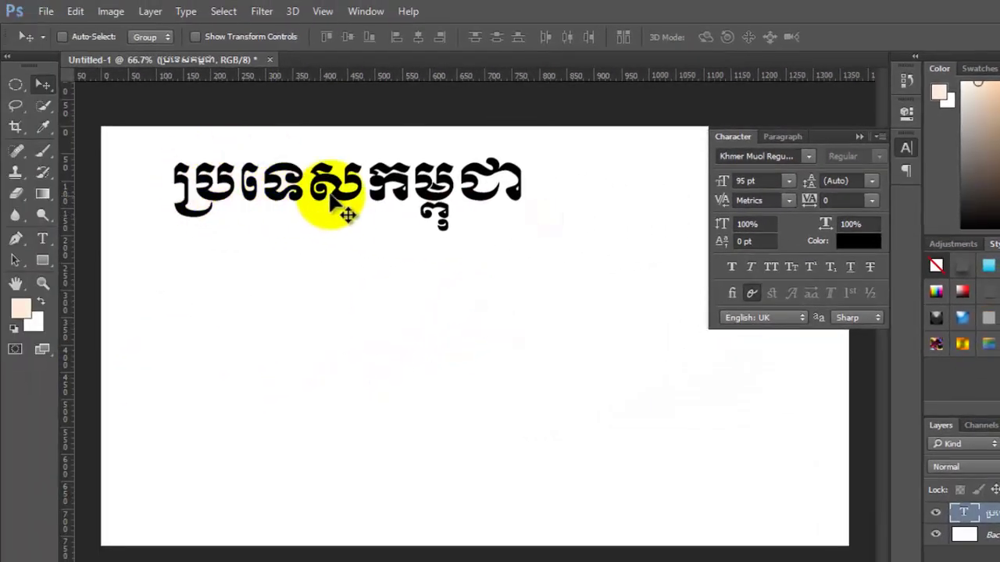
{"action": "left_click", "coordinate": [903, 152]}
{"action": "mouse_move", "coordinate": [436, 202]}
{"action": "left_mouse_down"}
{"action": "mouse_move", "coordinate": [741, 194]}
{"action": "mouse_move", "coordinate": [740, 289]}
{"action": "left_mouse_up"}
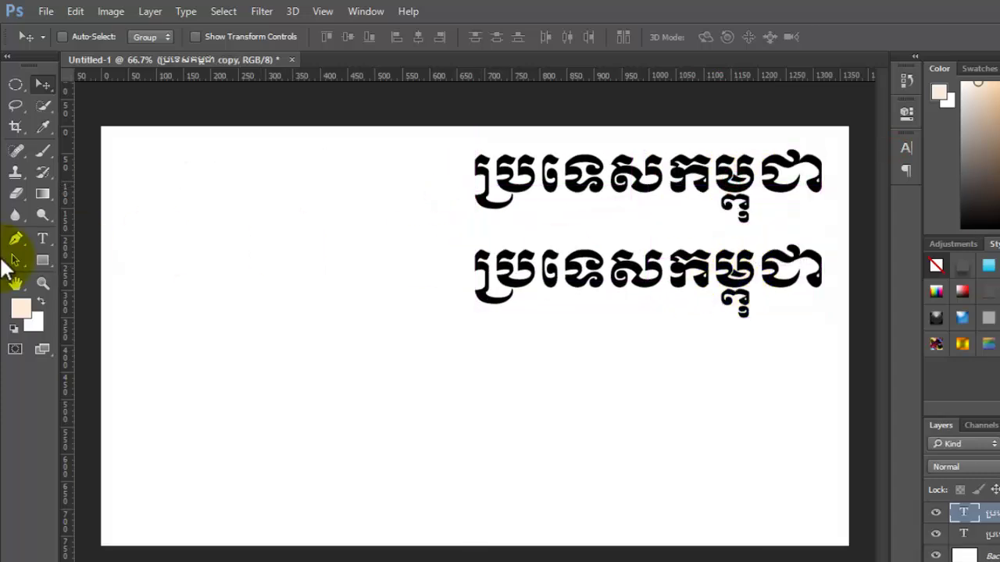
Step: Retype the second line as ប្រទេសខ្មែរ and select it
{"action": "left_click", "coordinate": [43, 238]}
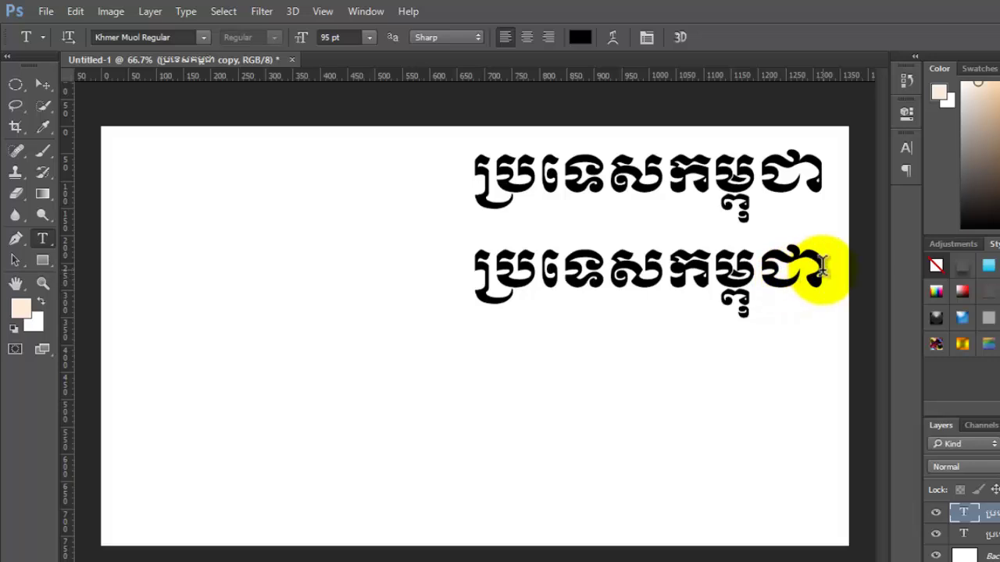
{"action": "left_click_drag", "start_coordinate": [821, 265], "coordinate": [446, 268]}
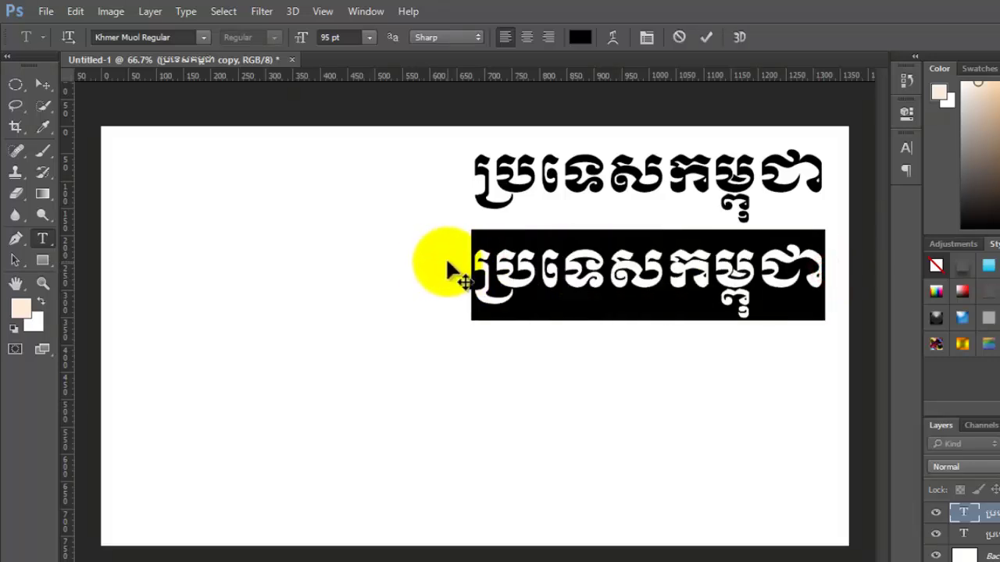
{"action": "type", "text": "ប្រទេស"}
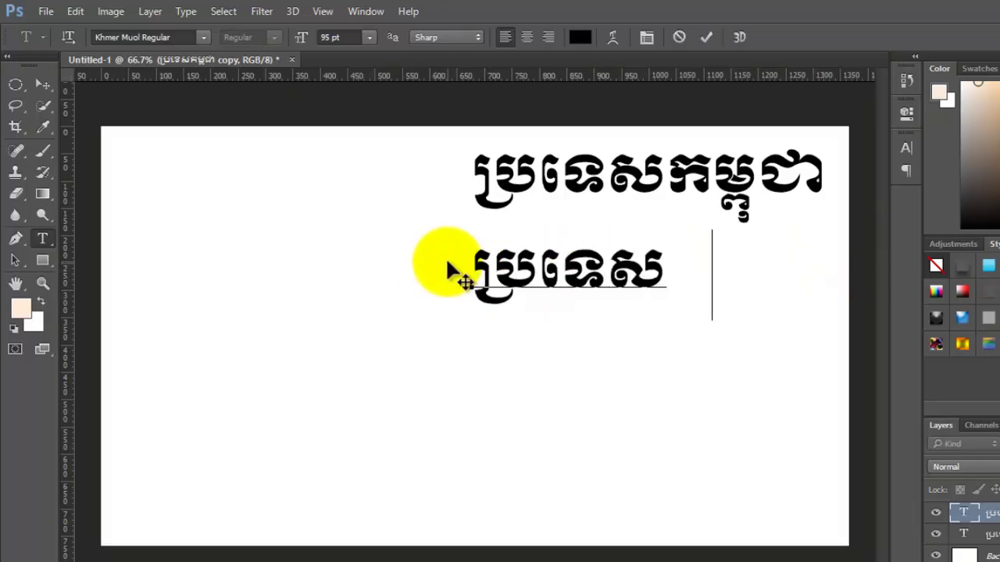
{"action": "type", "text": "ខ្មែរ"}
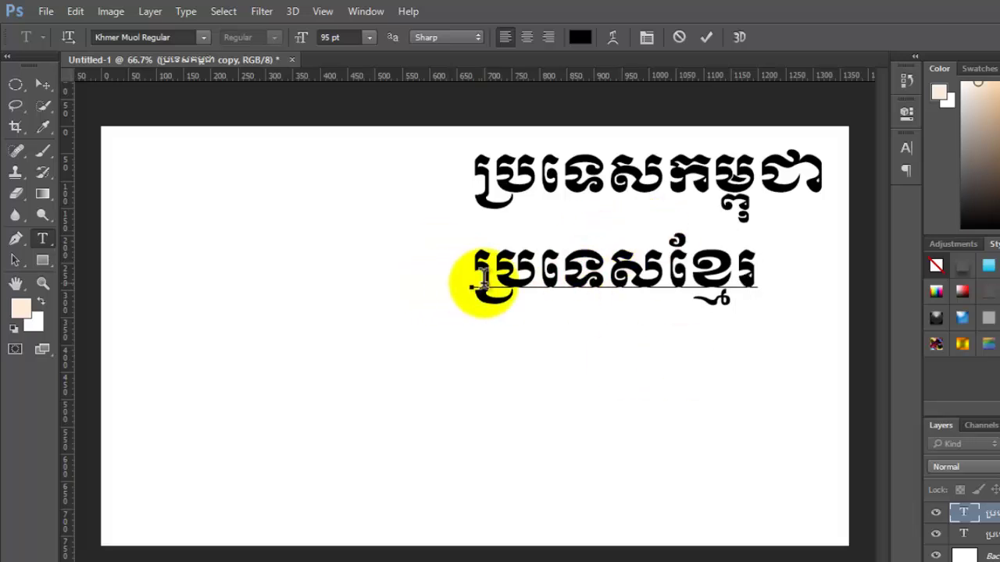
{"action": "left_click_drag", "start_coordinate": [471, 282], "coordinate": [755, 277]}
Step: Step through several Khmer fonts on the line and browse the font list
{"action": "left_click", "coordinate": [181, 38]}
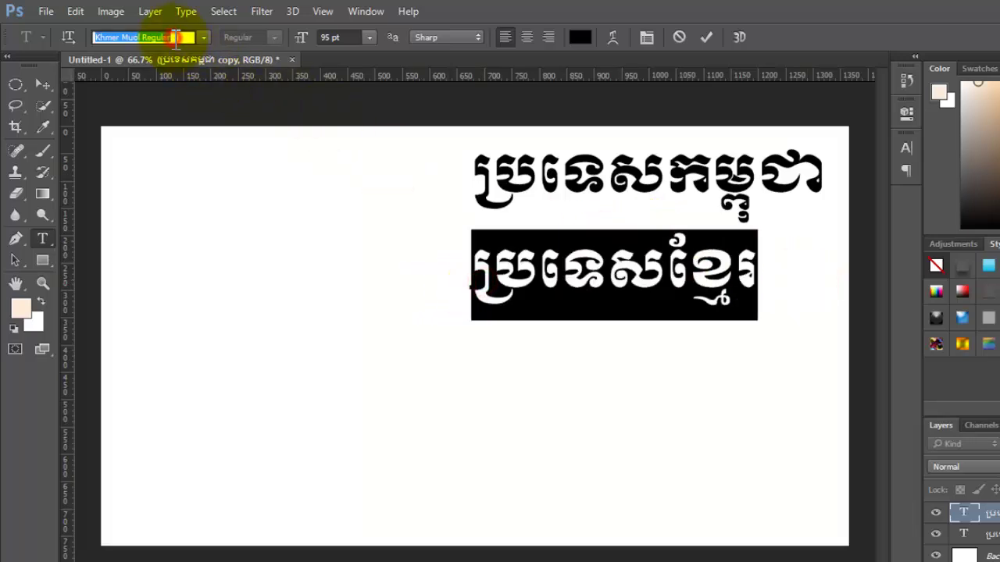
{"action": "key", "text": "Down"}
{"action": "key", "text": "Down"}
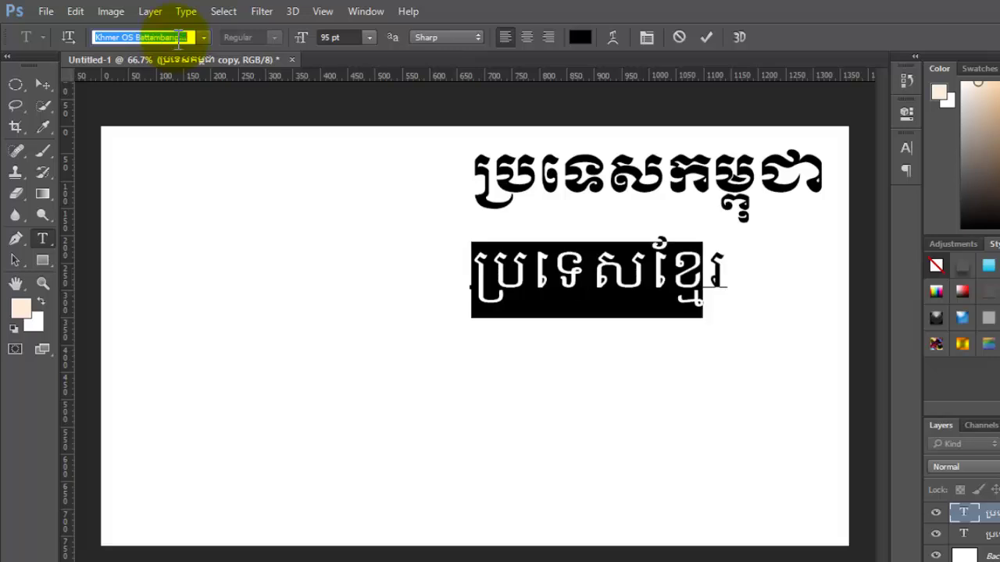
{"action": "key", "text": "Down"}
{"action": "key", "text": "Down"}
{"action": "key", "text": "Down"}
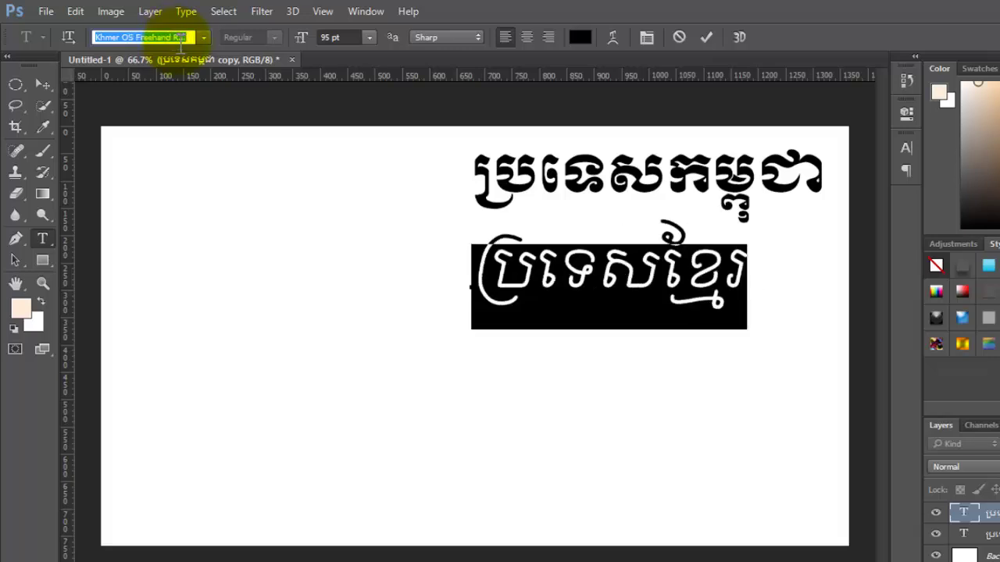
{"action": "key", "text": "Down"}
{"action": "key", "text": "Down"}
{"action": "key", "text": "Down"}
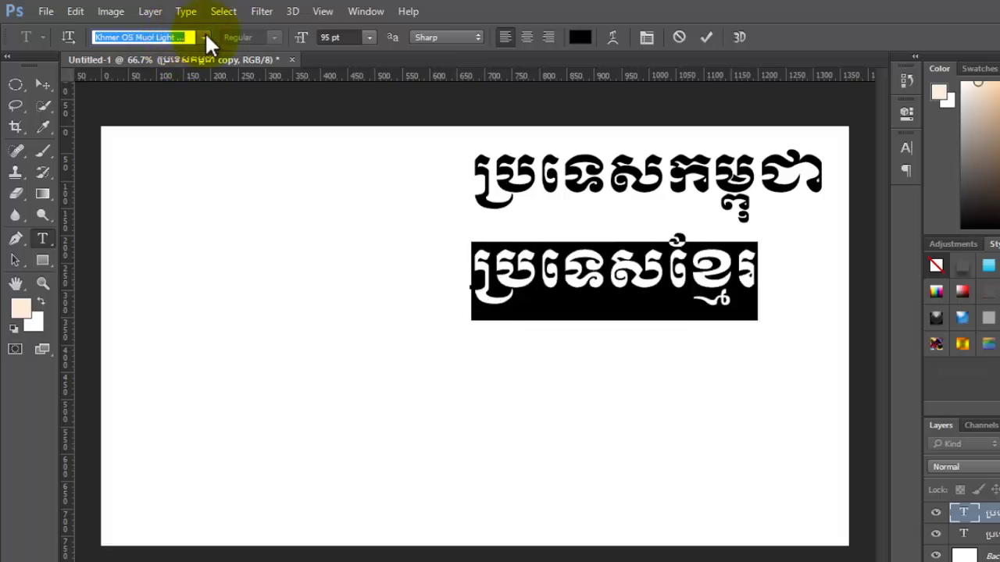
{"action": "left_click", "coordinate": [205, 36]}
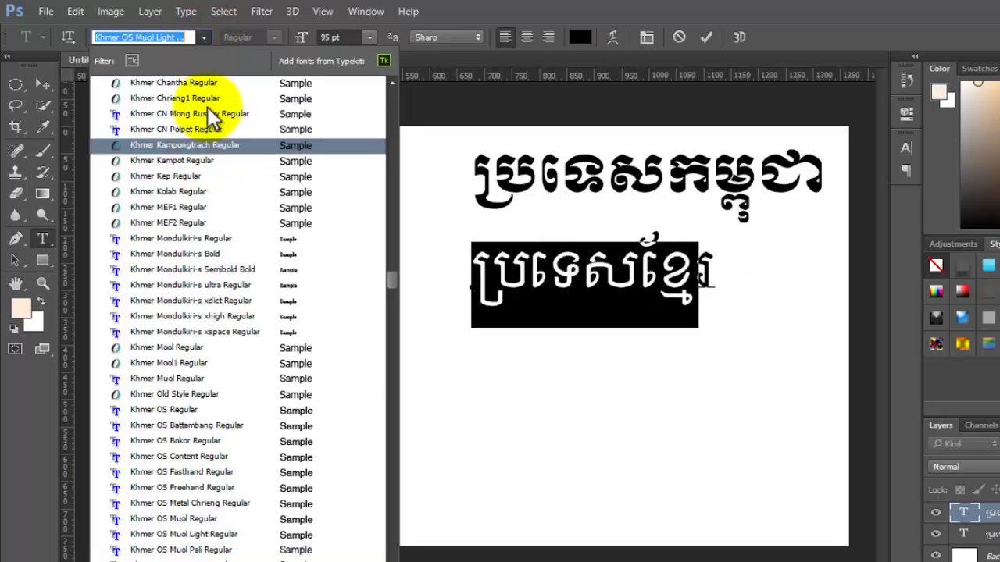
{"action": "scroll", "coordinate": [207, 107], "scroll_direction": "up", "scroll_amount": 1}
{"action": "scroll", "coordinate": [208, 107], "scroll_direction": "up", "scroll_amount": 1}
{"action": "scroll", "coordinate": [208, 107], "scroll_direction": "up", "scroll_amount": 1}
{"action": "scroll", "coordinate": [208, 107], "scroll_direction": "up", "scroll_amount": 3}
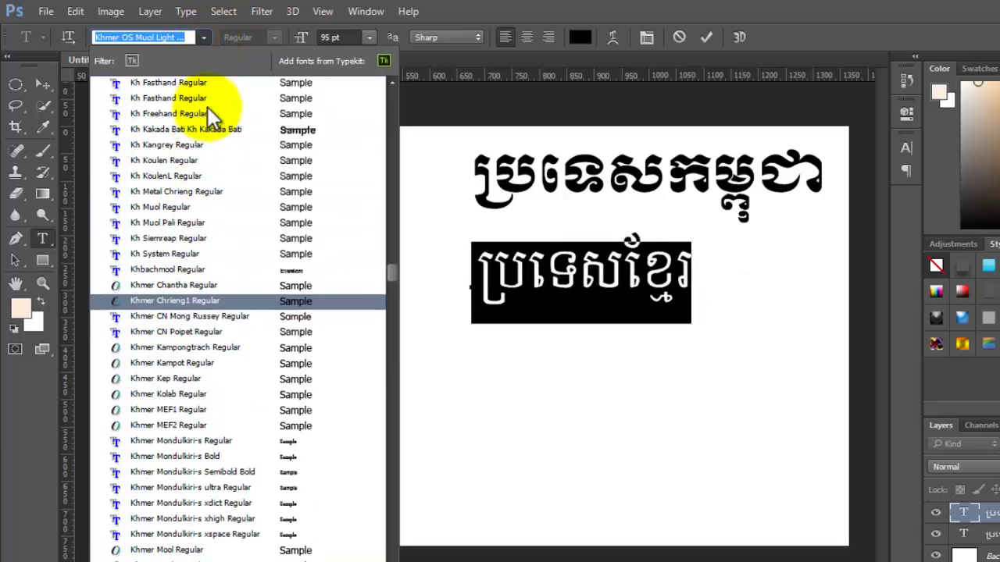
{"action": "scroll", "coordinate": [208, 107], "scroll_direction": "up", "scroll_amount": 1}
{"action": "scroll", "coordinate": [208, 107], "scroll_direction": "up", "scroll_amount": 1}
{"action": "scroll", "coordinate": [207, 107], "scroll_direction": "up", "scroll_amount": 1}
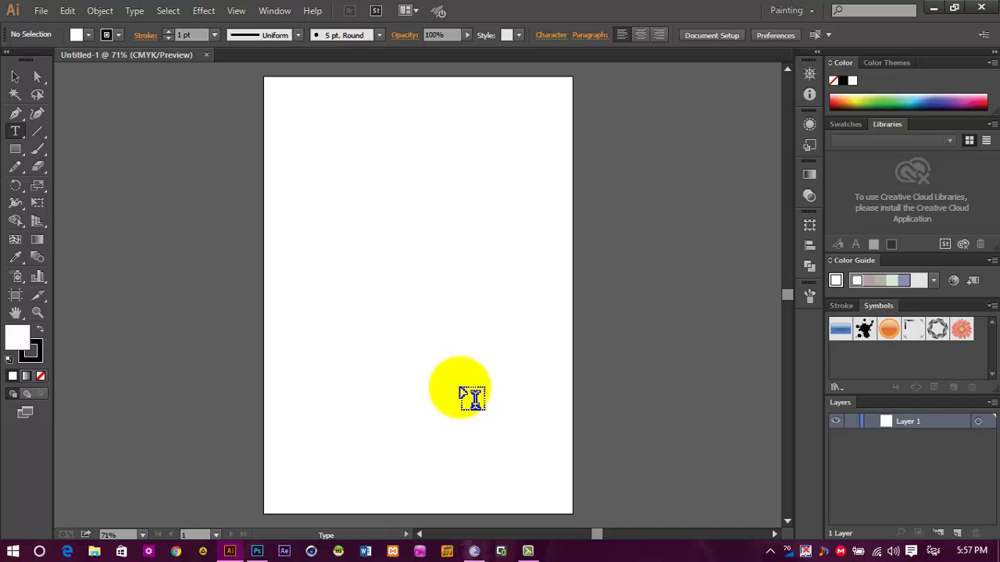
Step: Place a text insertion point on the artboard and set the size to 72 pt
{"action": "left_click", "coordinate": [315, 213]}
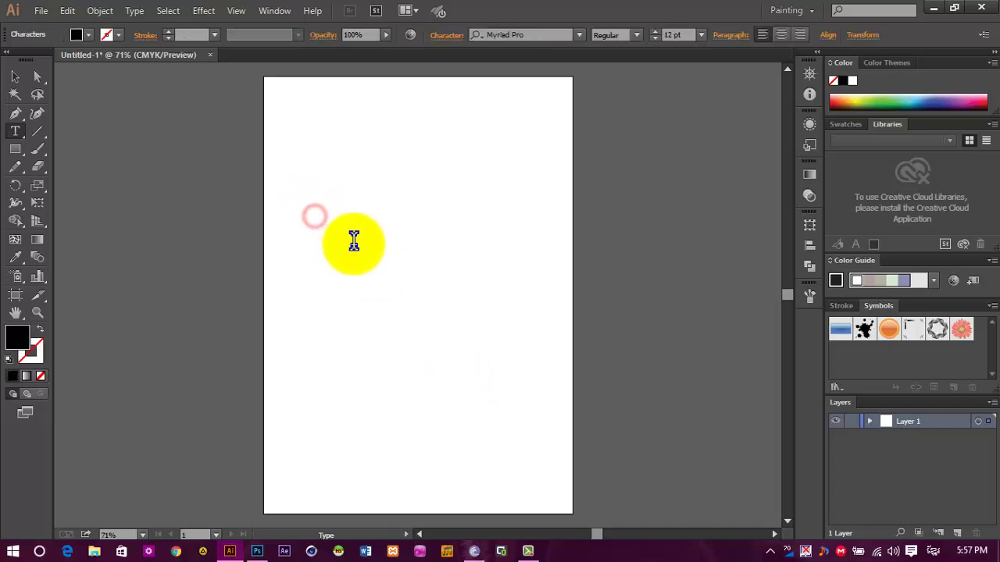
{"action": "left_click", "coordinate": [700, 35]}
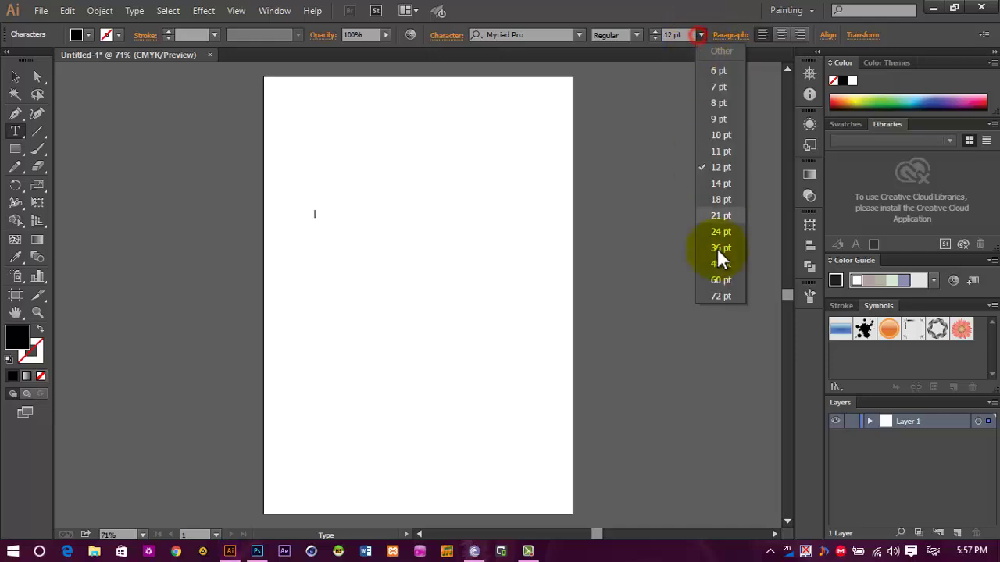
{"action": "left_click", "coordinate": [717, 294]}
Step: Search fonts for 'Khmer', apply Kh Freehand, then select the typed Khmer text
{"action": "left_click", "coordinate": [506, 34]}
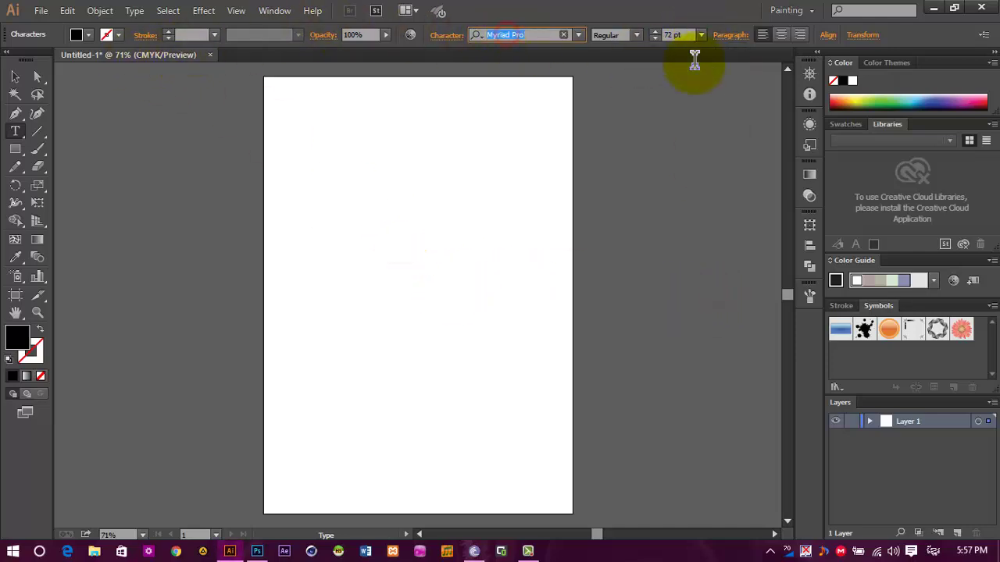
{"action": "type", "text": "Khmer"}
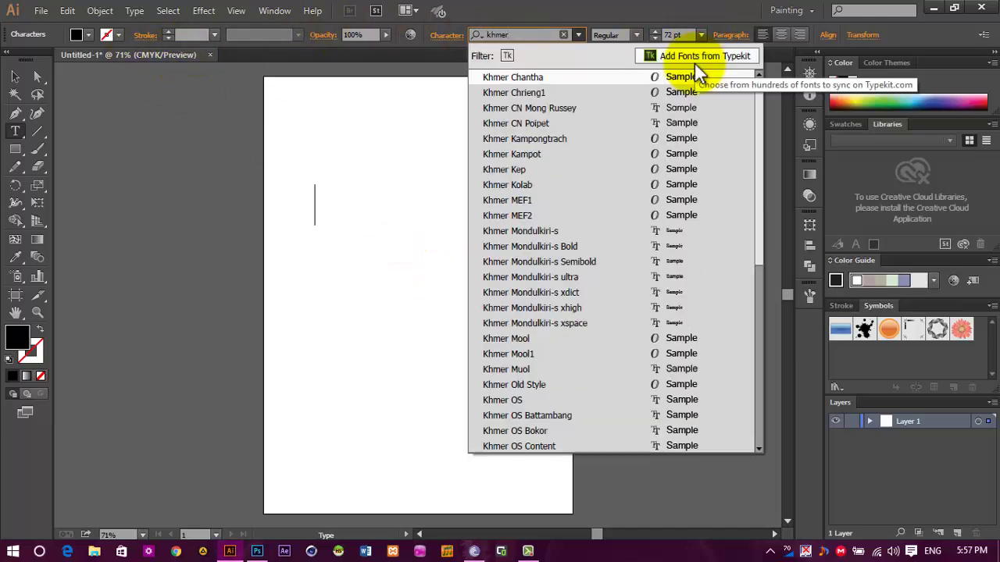
{"action": "key", "text": "Down"}
{"action": "key", "text": "Down"}
{"action": "key", "text": "Return"}
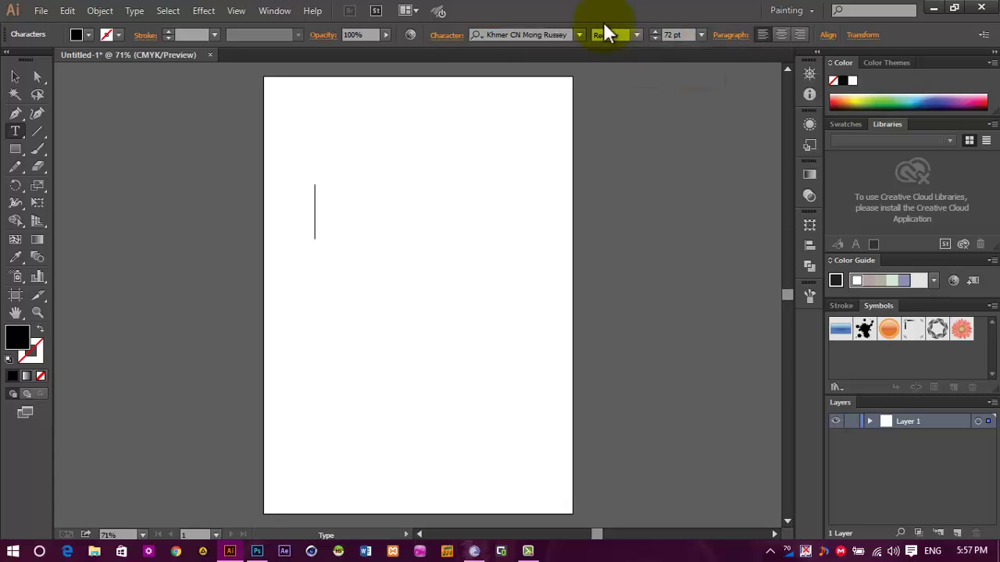
{"action": "left_click", "coordinate": [578, 34]}
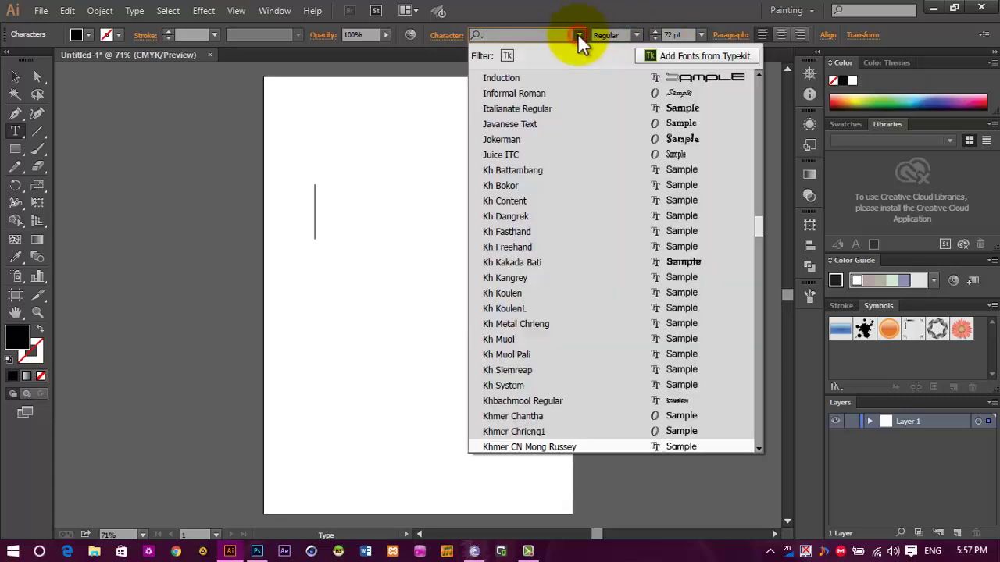
{"action": "left_click", "coordinate": [567, 249]}
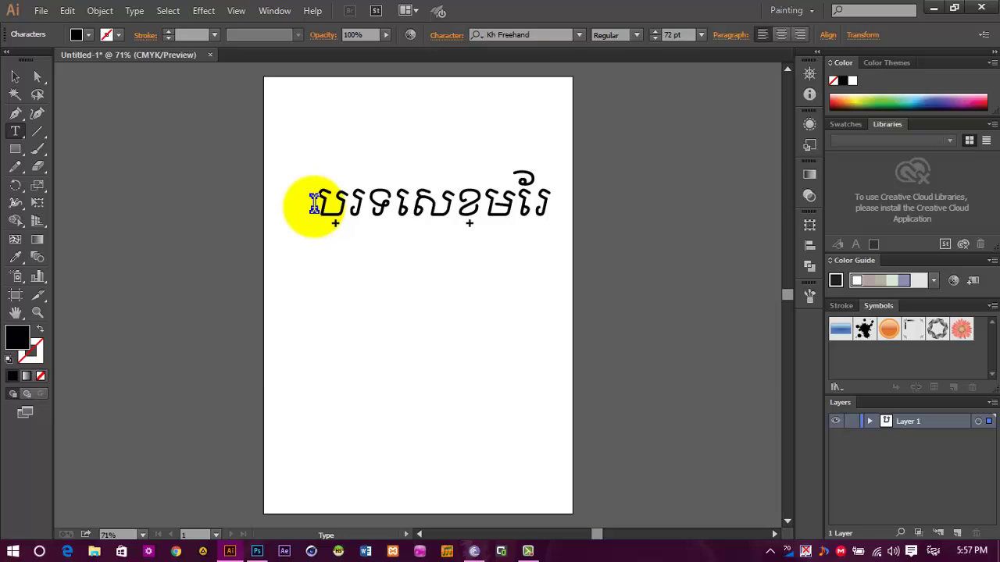
{"action": "left_click_drag", "start_coordinate": [313, 203], "coordinate": [536, 196]}
Step: Exit text editing and check Show Indic Options in Illustrator's Type preferences
{"action": "key", "text": "Escape"}
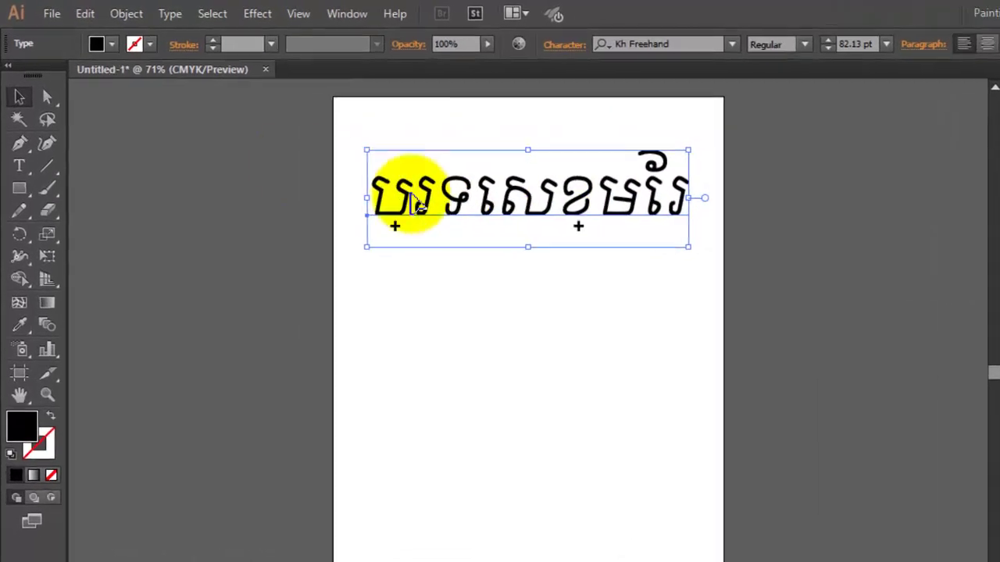
{"action": "left_click", "coordinate": [170, 15]}
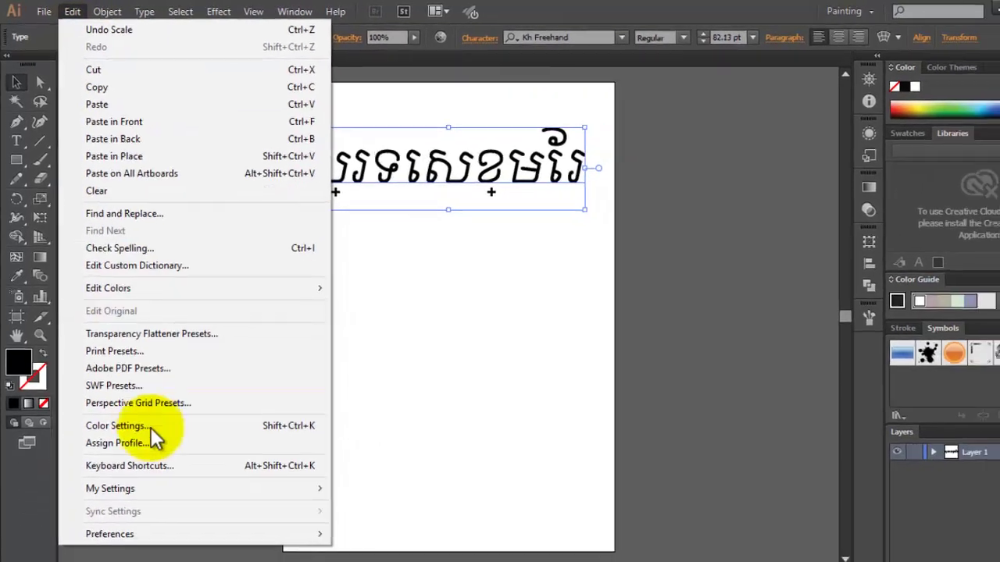
{"action": "mouse_move", "coordinate": [108, 530]}
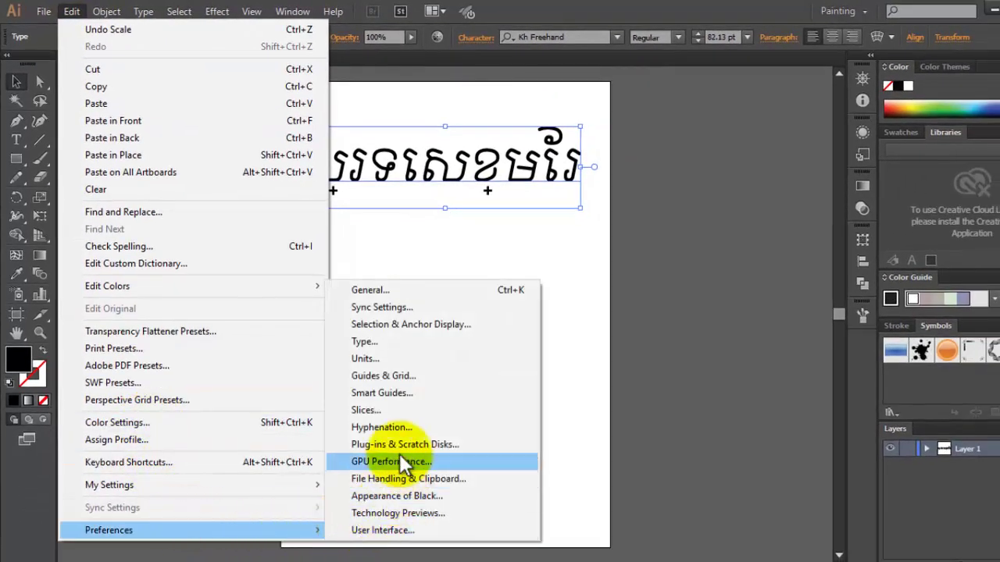
{"action": "left_click", "coordinate": [382, 343]}
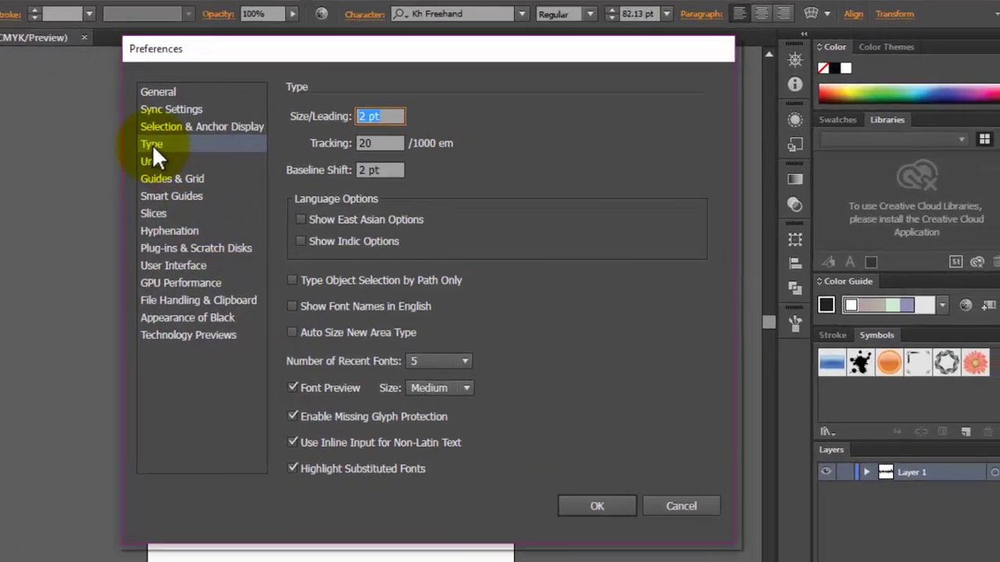
{"action": "left_click", "coordinate": [304, 156]}
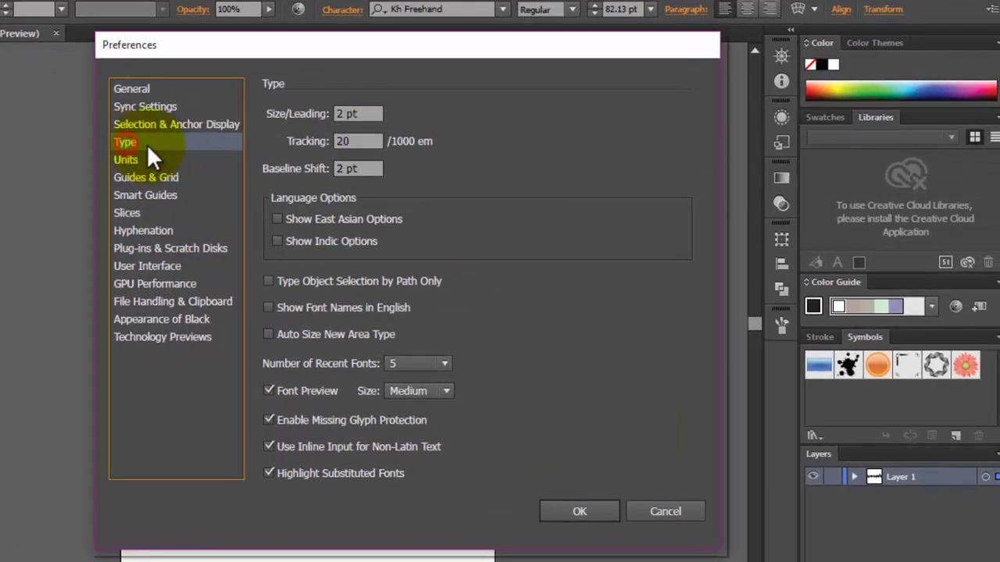
{"action": "left_click", "coordinate": [278, 240]}
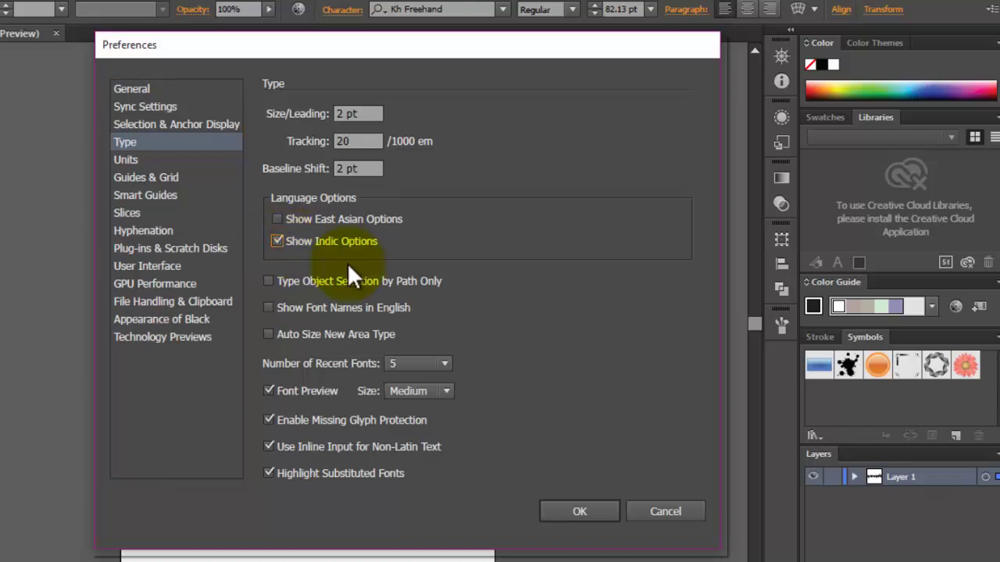
{"action": "left_click", "coordinate": [561, 511]}
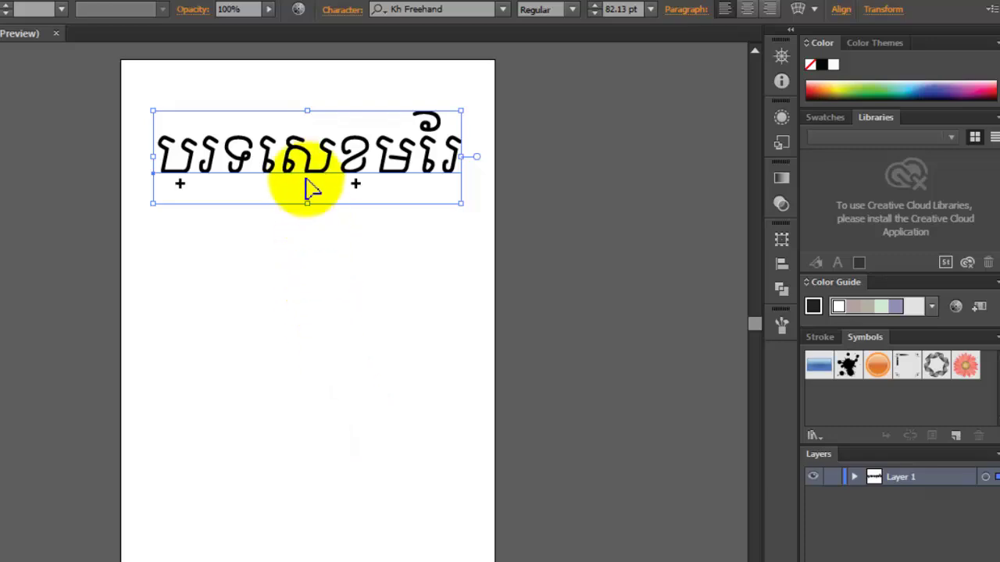
Step: Nudge the Khmer text and open the Paragraph panel from Window > Type
{"action": "left_click_drag", "start_coordinate": [306, 187], "coordinate": [305, 175]}
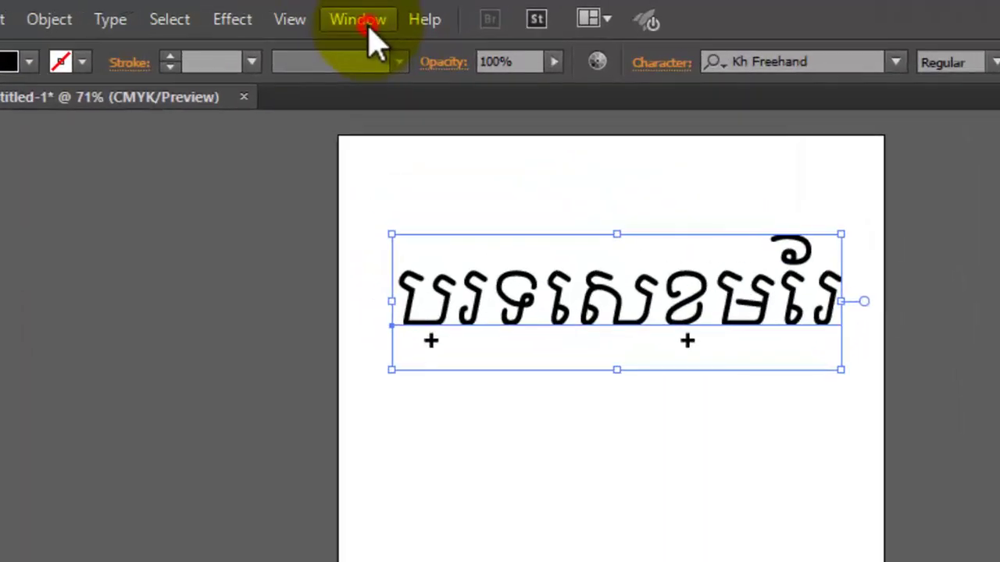
{"action": "left_click", "coordinate": [367, 31]}
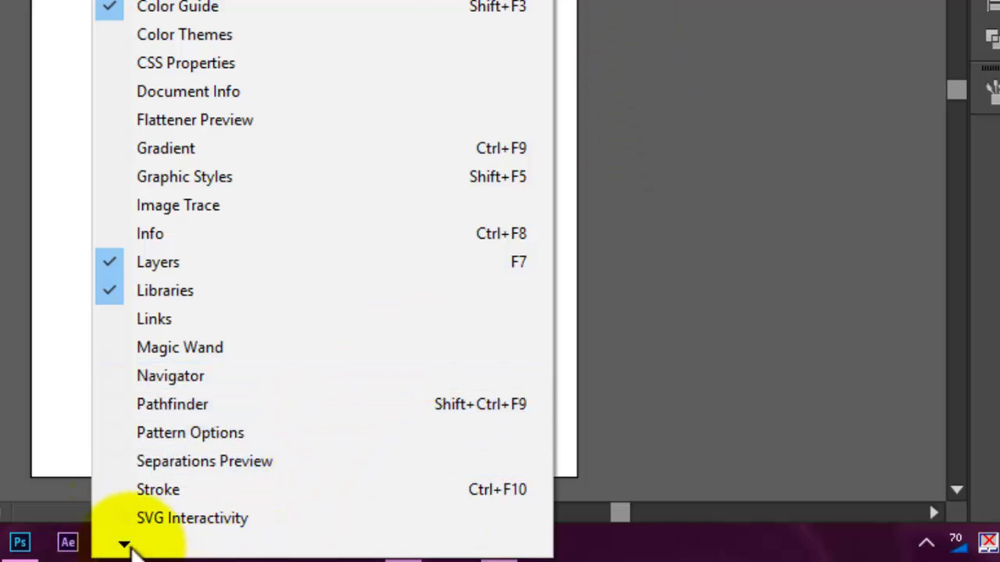
{"action": "left_click", "coordinate": [126, 545]}
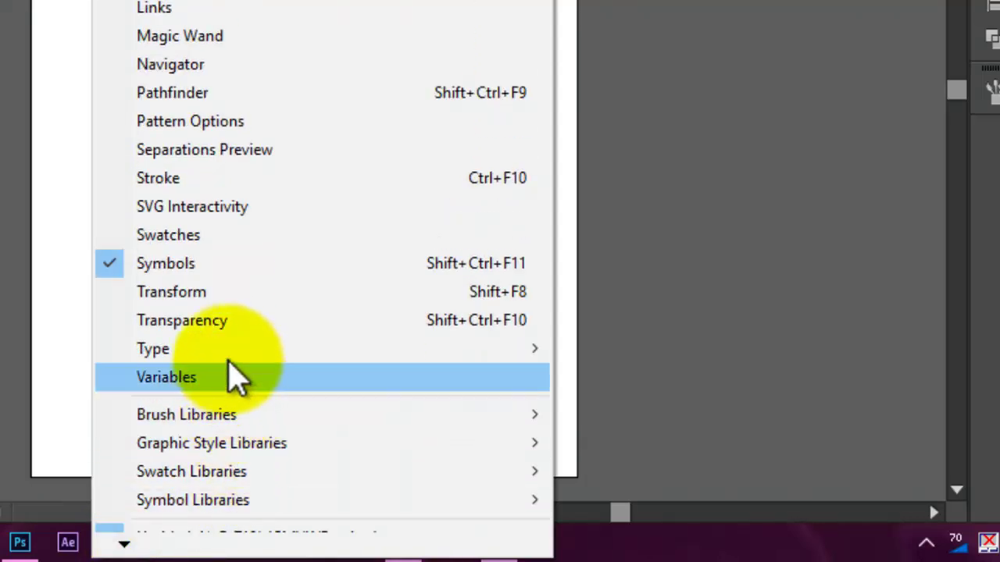
{"action": "mouse_move", "coordinate": [153, 349]}
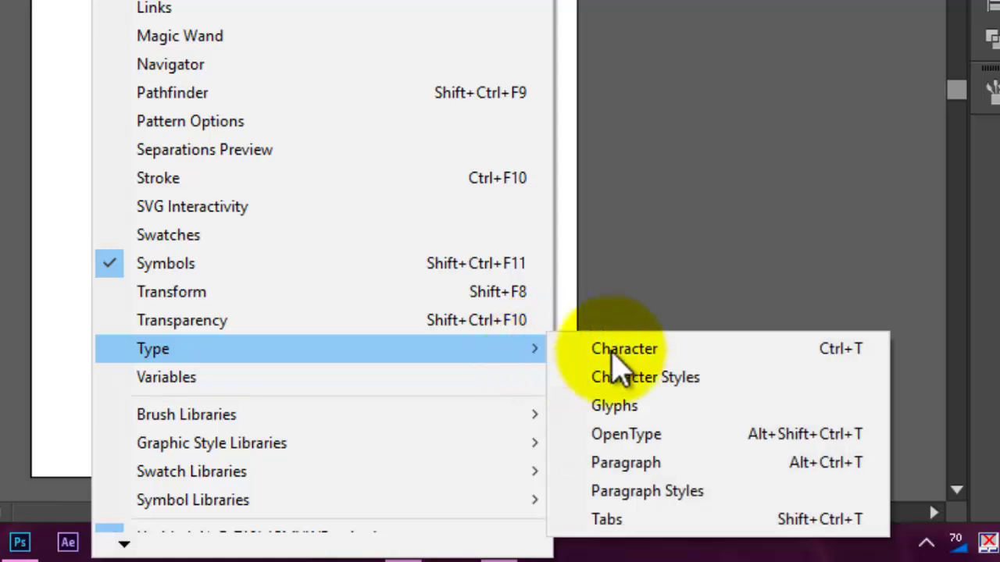
{"action": "left_click", "coordinate": [676, 464]}
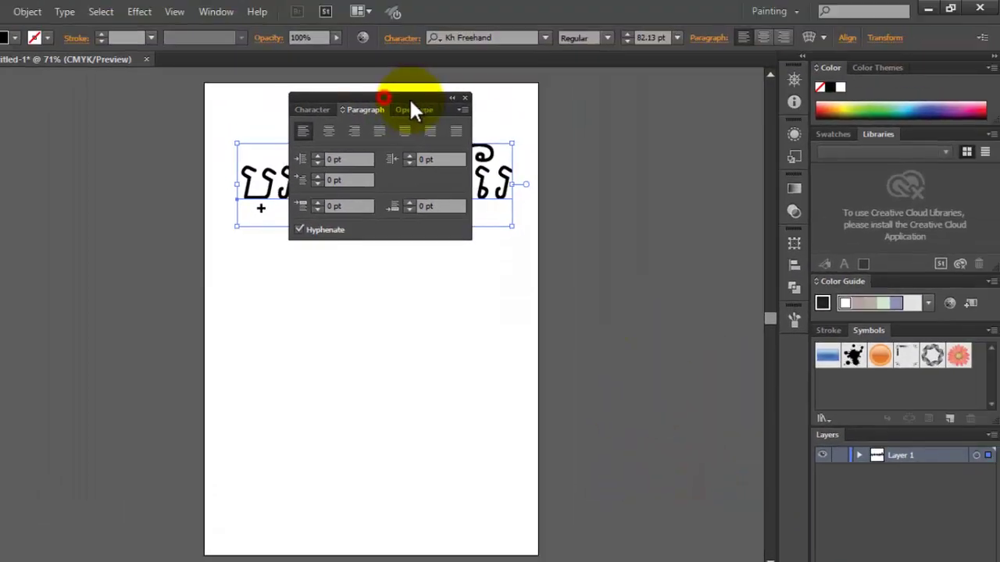
{"action": "left_click_drag", "start_coordinate": [414, 109], "coordinate": [614, 107]}
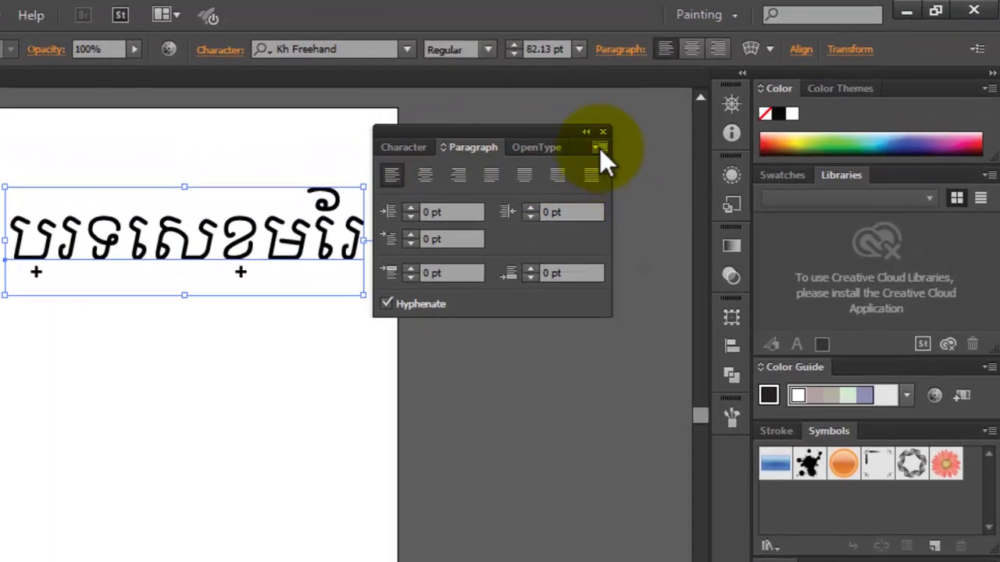
Step: Apply the Middle Eastern & South Asian Single-line Composer, then shift the text right
{"action": "left_click", "coordinate": [600, 149]}
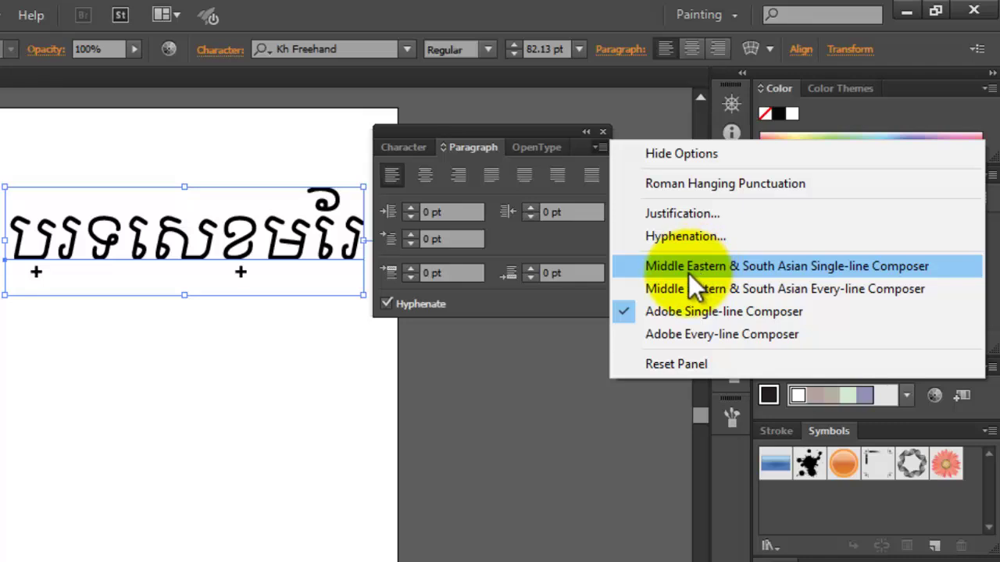
{"action": "left_click", "coordinate": [674, 268]}
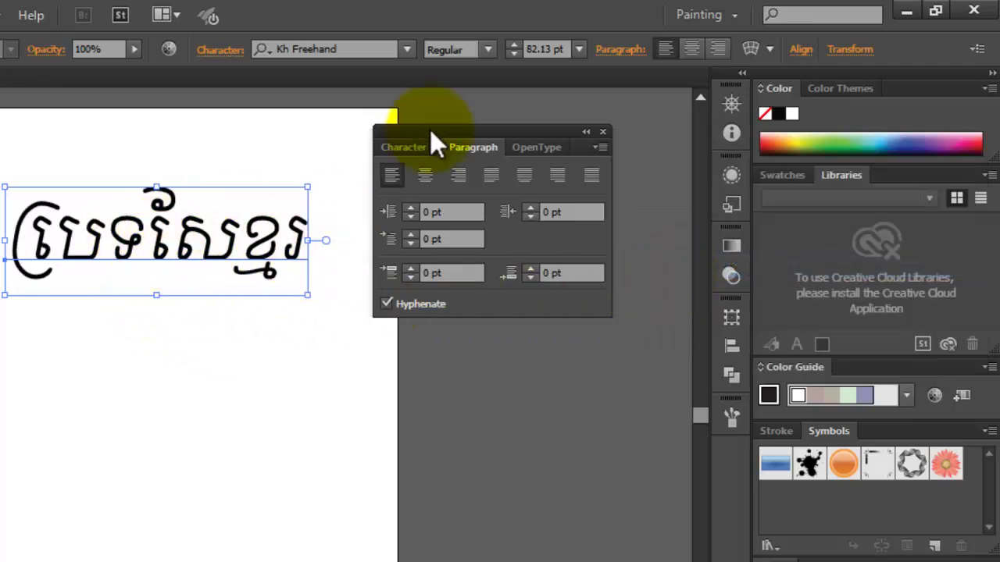
{"action": "left_click_drag", "start_coordinate": [433, 143], "coordinate": [496, 123]}
{"action": "left_click_drag", "start_coordinate": [160, 258], "coordinate": [167, 261]}
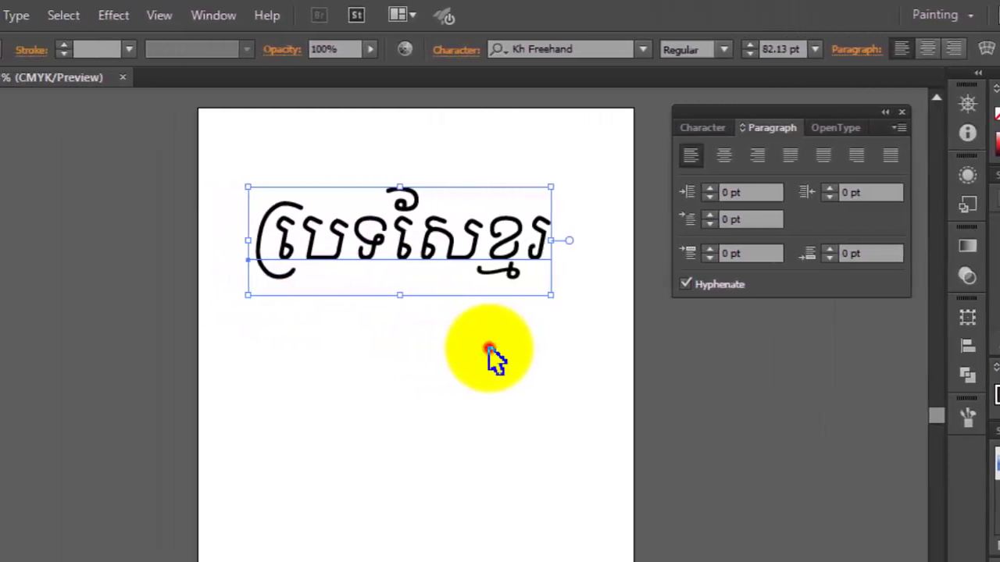
Step: Toggle off Standard Ligatures for the Khmer line in the OpenType panel
{"action": "left_click", "coordinate": [558, 346]}
{"action": "left_click", "coordinate": [496, 254]}
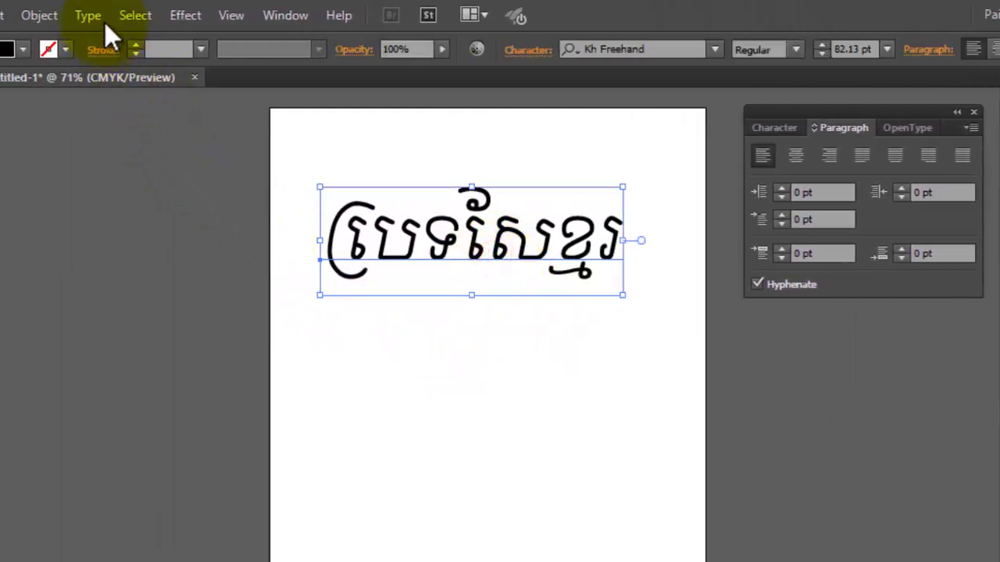
{"action": "left_click", "coordinate": [282, 16]}
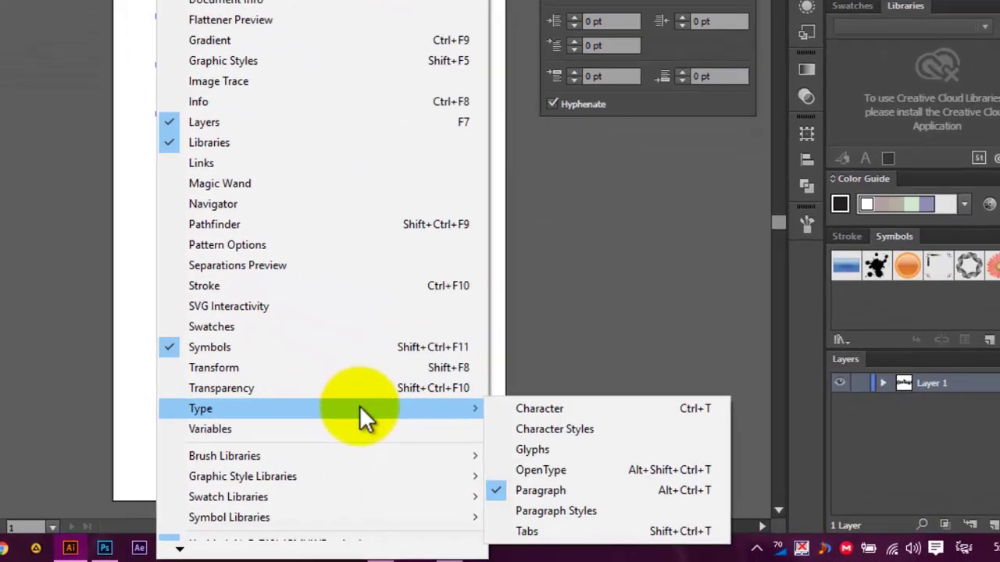
{"action": "mouse_move", "coordinate": [216, 385]}
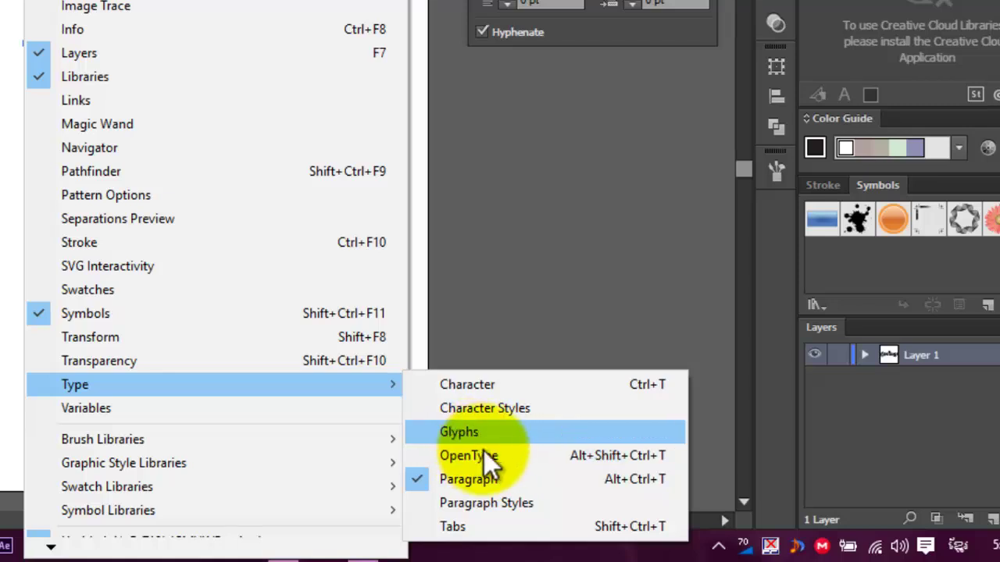
{"action": "left_click", "coordinate": [463, 456]}
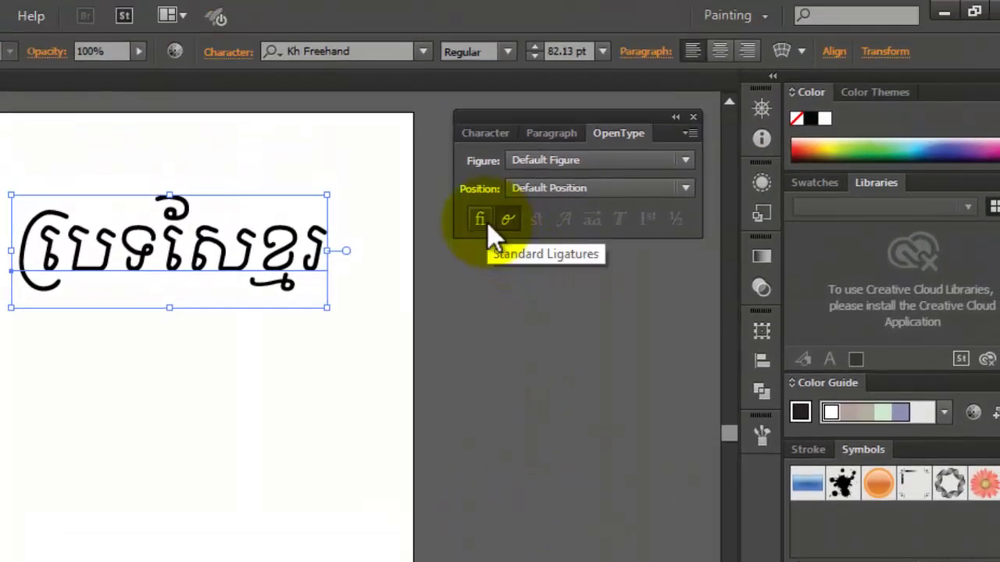
{"action": "left_click", "coordinate": [487, 223]}
{"action": "left_click", "coordinate": [512, 338]}
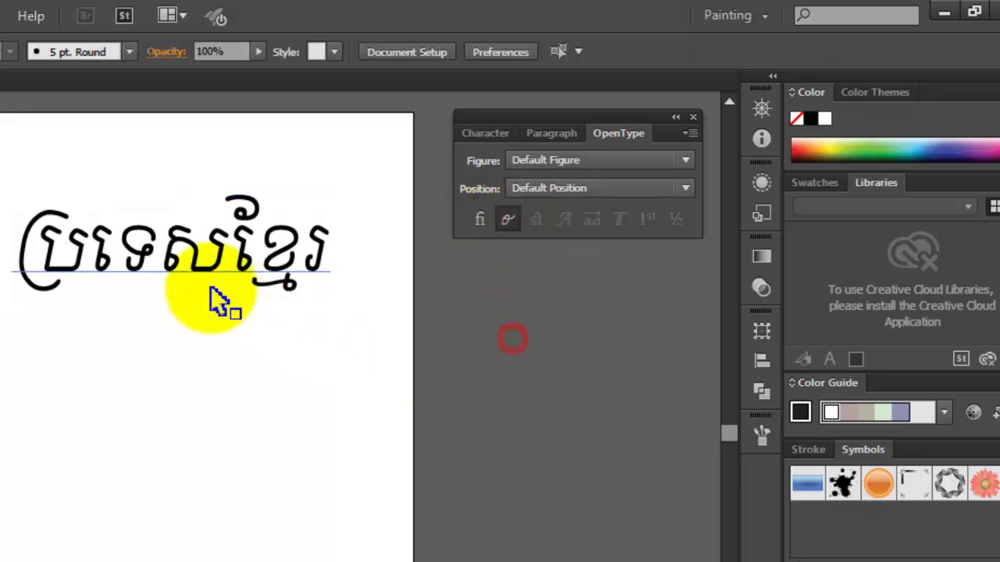
{"action": "left_click", "coordinate": [188, 259]}
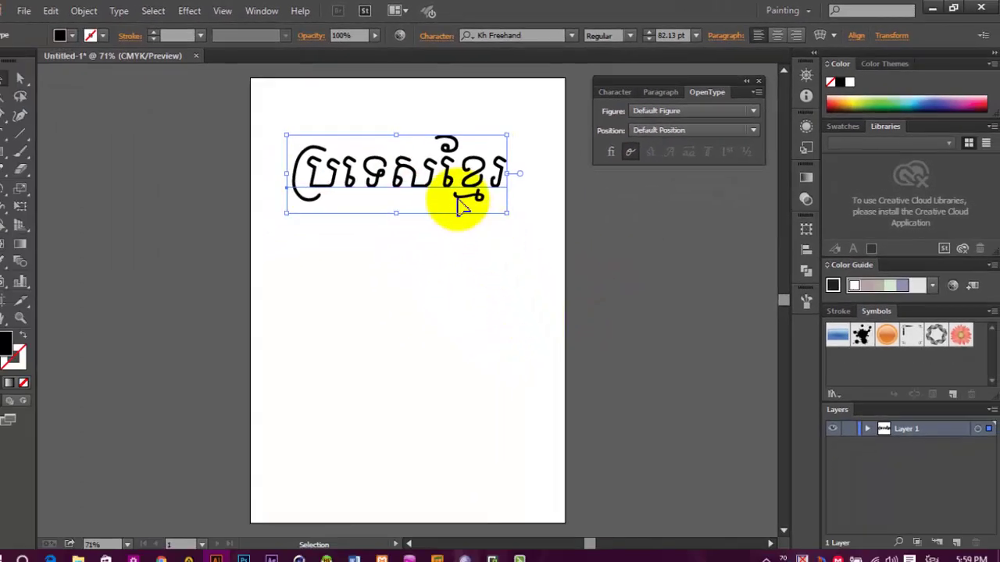
Step: Copy the Khmer word below the original and set the copy in Khmer CN Poipet
{"action": "mouse_move", "coordinate": [459, 193]}
{"action": "left_mouse_down"}
{"action": "mouse_move", "coordinate": [469, 167]}
{"action": "mouse_move", "coordinate": [459, 258]}
{"action": "left_mouse_up"}
{"action": "left_click", "coordinate": [529, 256]}
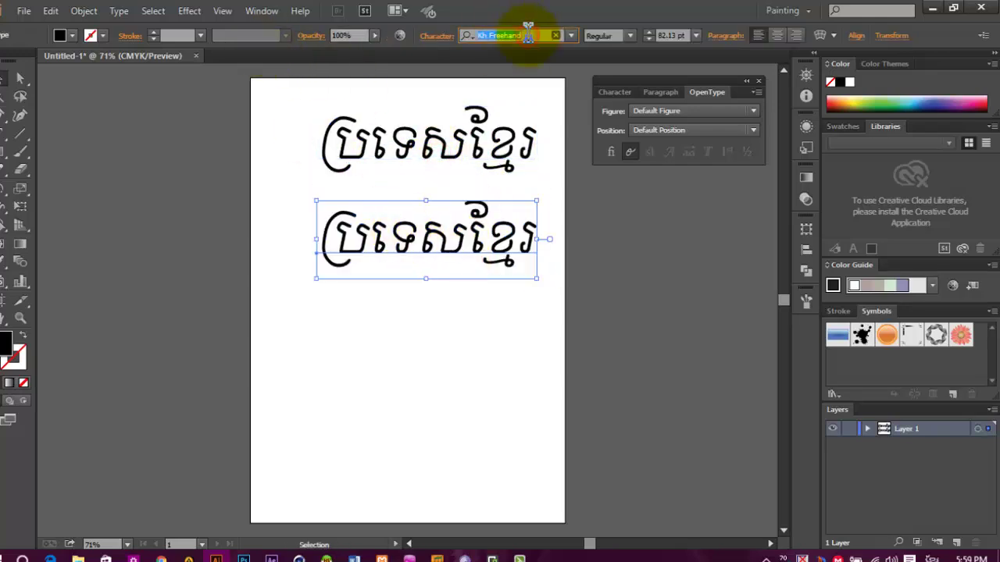
{"action": "key", "text": "super+space"}
{"action": "type", "text": "khmer c"}
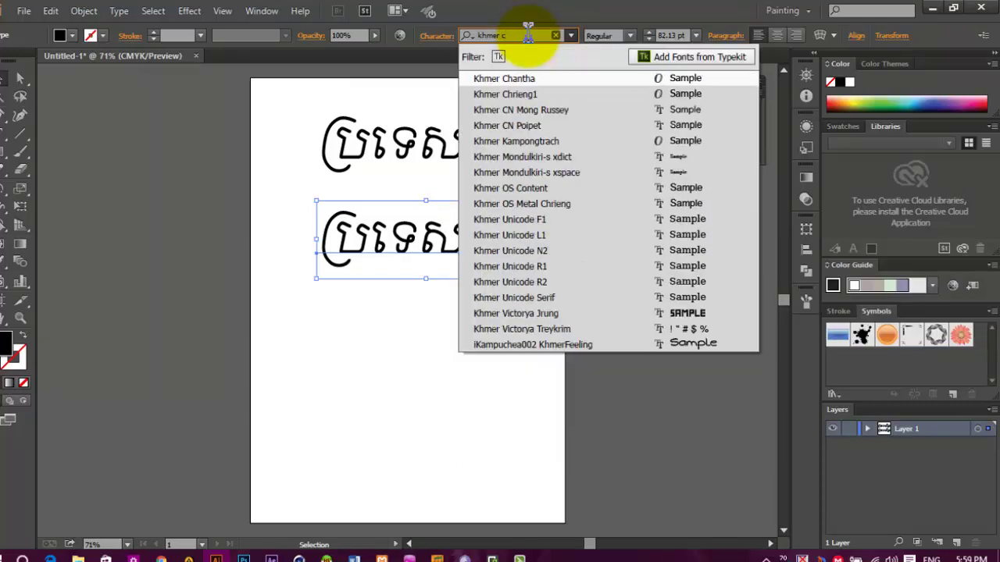
{"action": "type", "text": "n"}
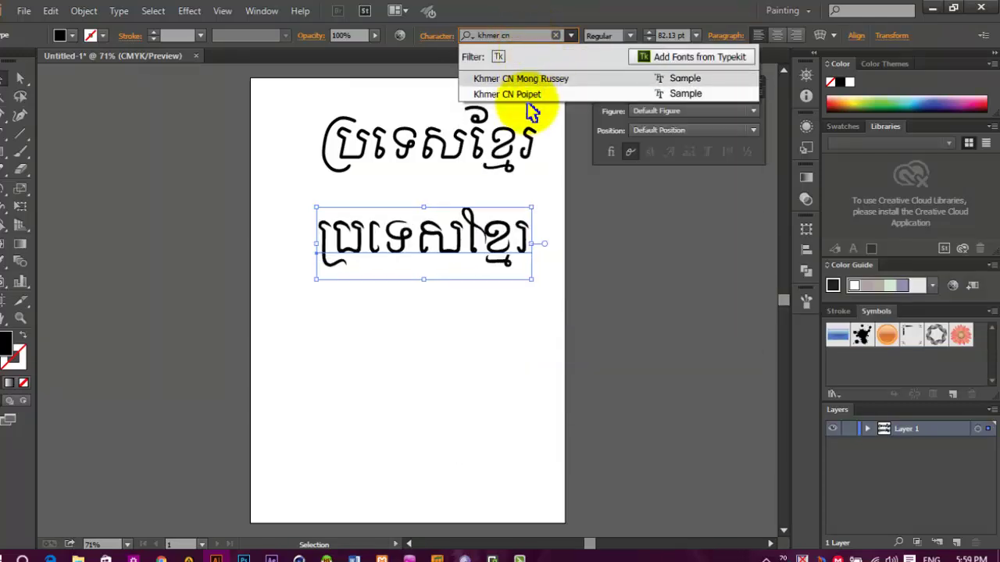
{"action": "left_click", "coordinate": [528, 94]}
Step: Make a third copy below and cycle it through several Khmer fonts, ending on a lighter one
{"action": "left_click", "coordinate": [515, 339]}
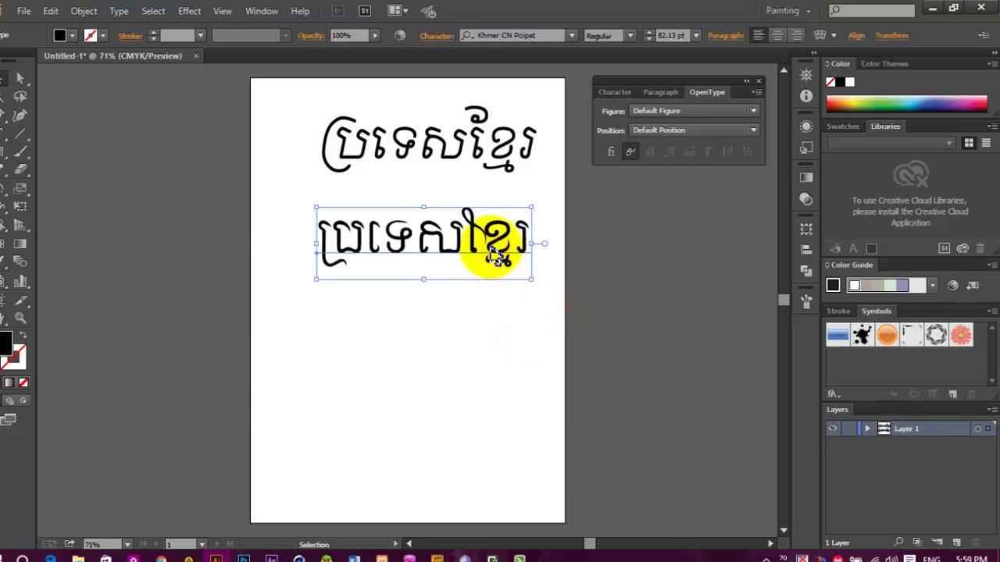
{"action": "left_click_drag", "start_coordinate": [479, 244], "coordinate": [495, 343]}
{"action": "left_click_drag", "start_coordinate": [629, 328], "coordinate": [481, 311]}
{"action": "left_click", "coordinate": [500, 35]}
{"action": "key", "text": "Down"}
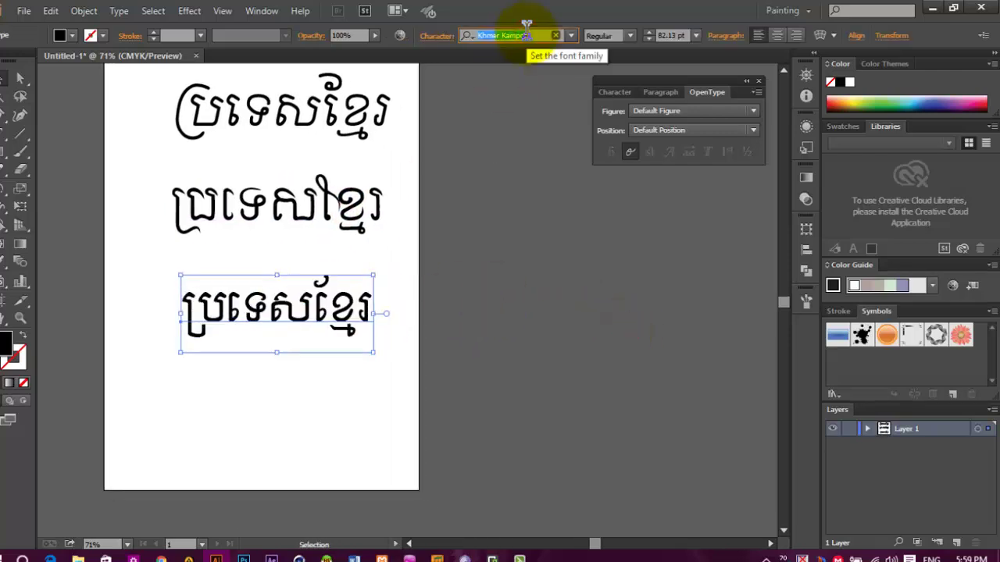
{"action": "key", "text": "Down"}
{"action": "key", "text": "Down"}
{"action": "key", "text": "Down"}
{"action": "key", "text": "Down"}
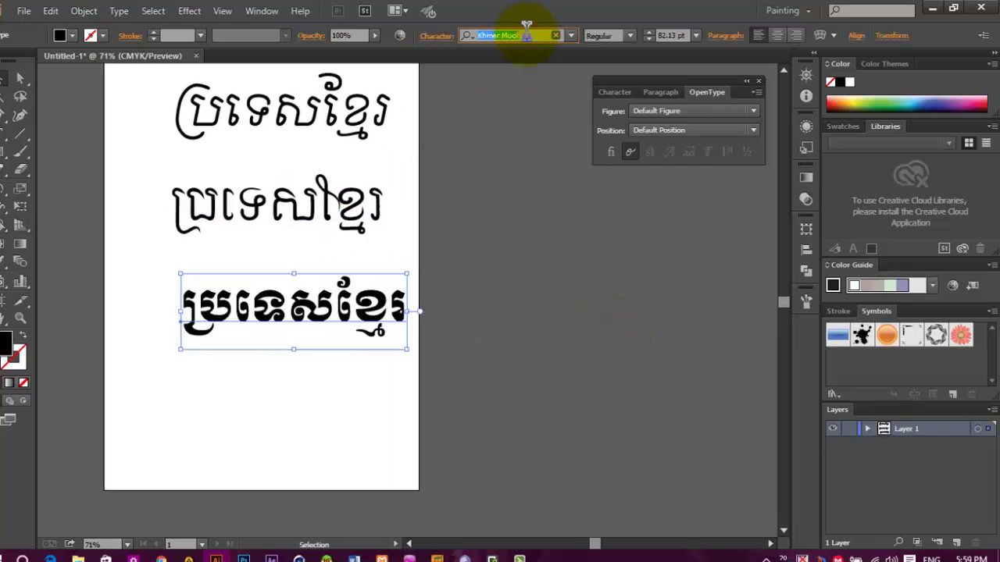
{"action": "key", "text": "Down"}
{"action": "key", "text": "Down"}
{"action": "key", "text": "Down"}
{"action": "key", "text": "Down"}
{"action": "key", "text": "Down"}
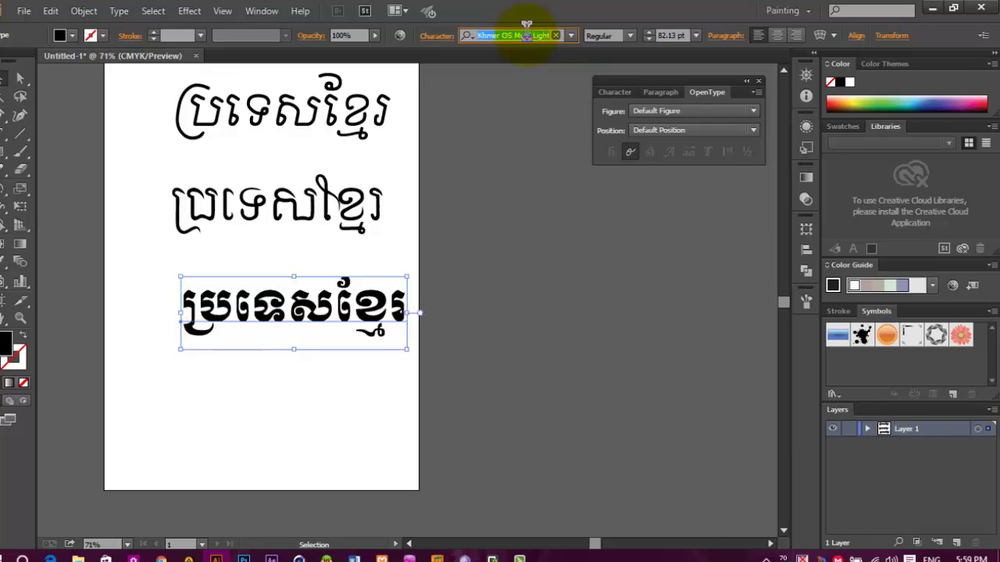
{"action": "key", "text": "Down"}
{"action": "left_click", "coordinate": [425, 222]}
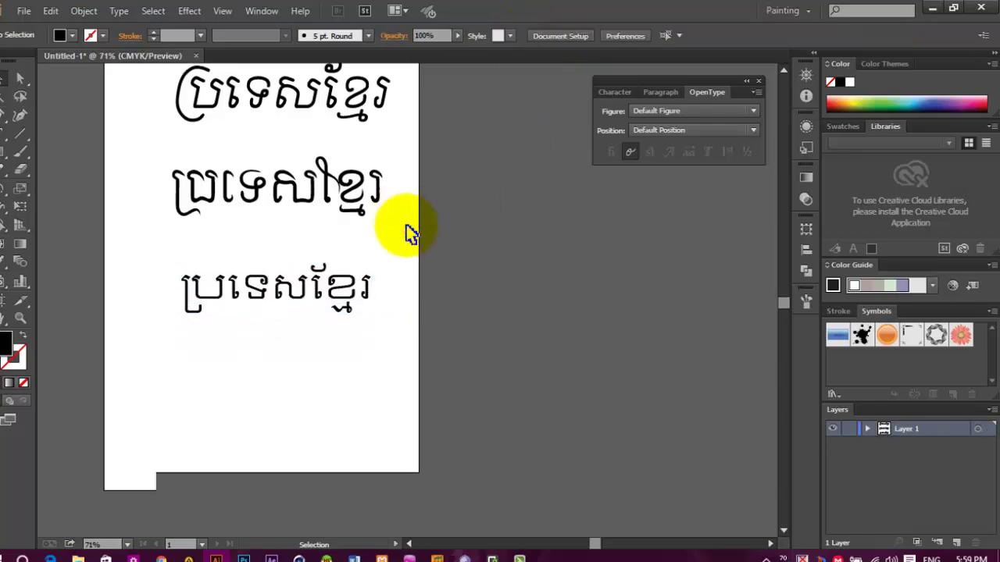